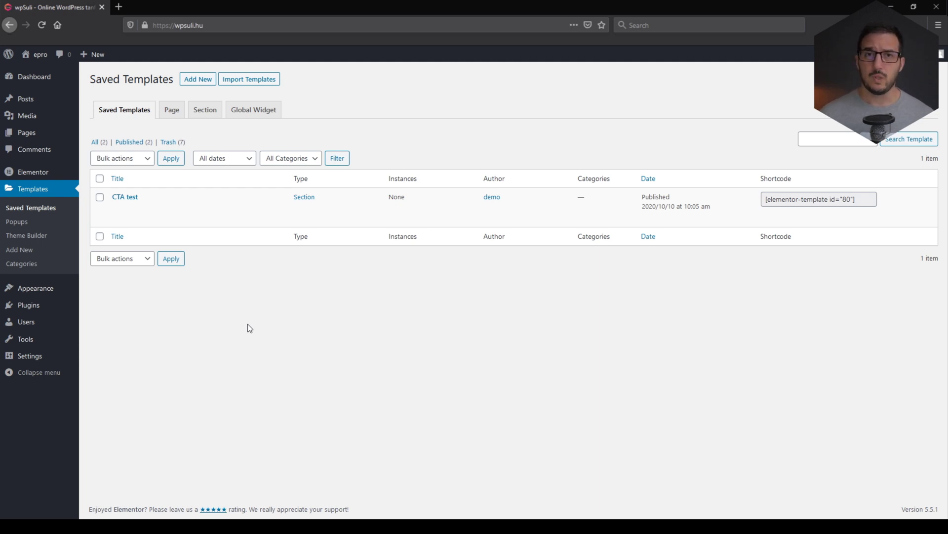
# Start a new Page-type template and name it 'CTA to edit'.
pyautogui.click(200, 79)
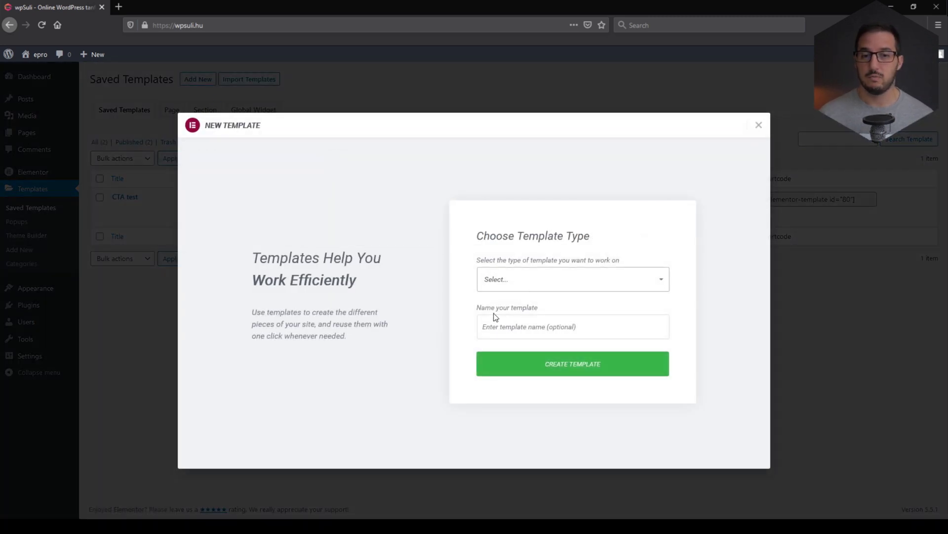
pyautogui.press('Down')
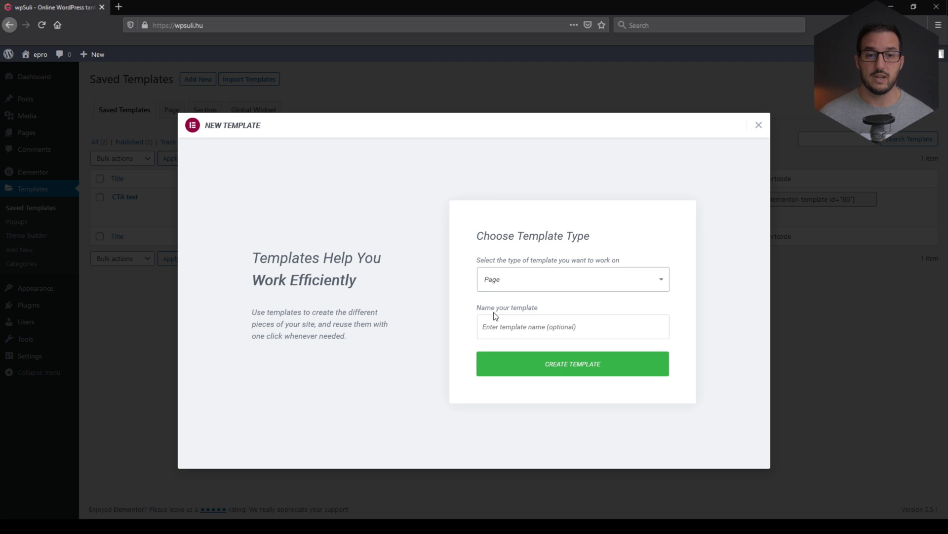
pyautogui.click(516, 322)
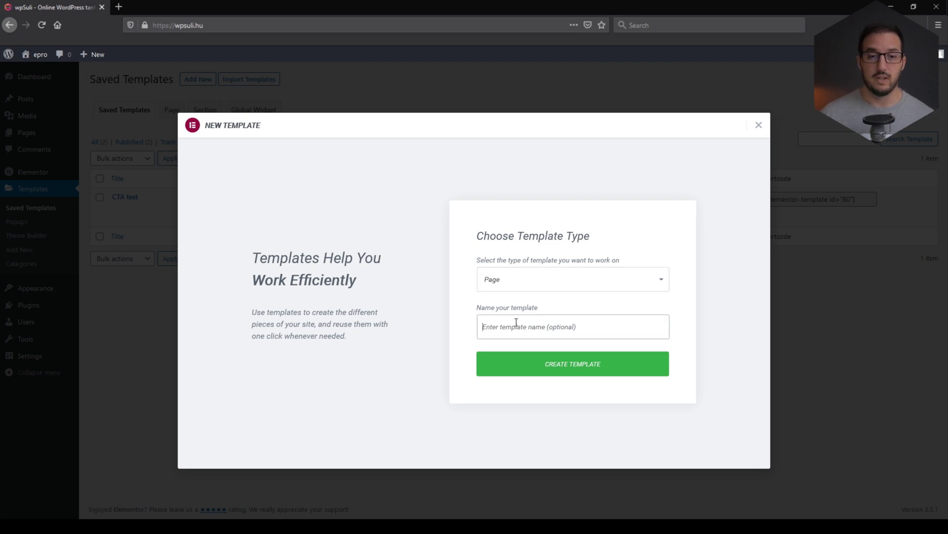
pyautogui.write('CTA')
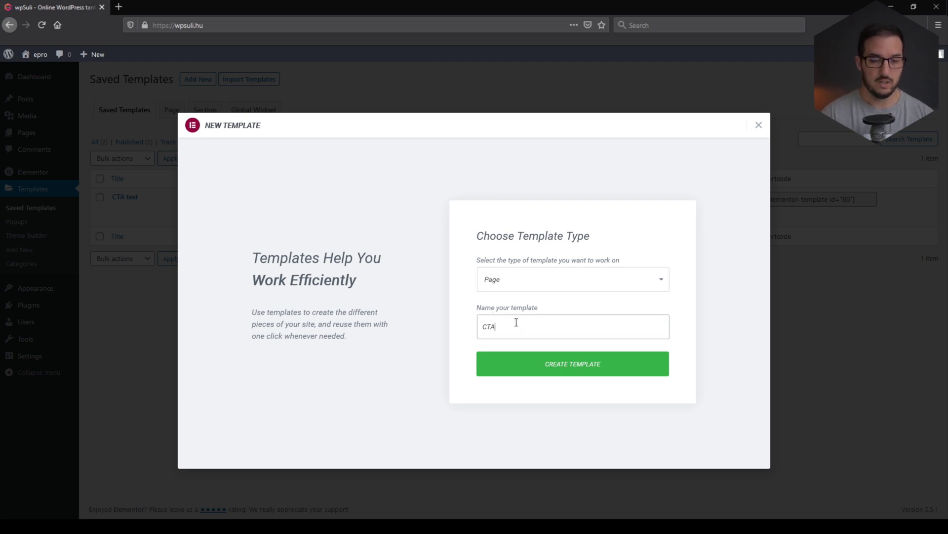
pyautogui.write(' to edit')
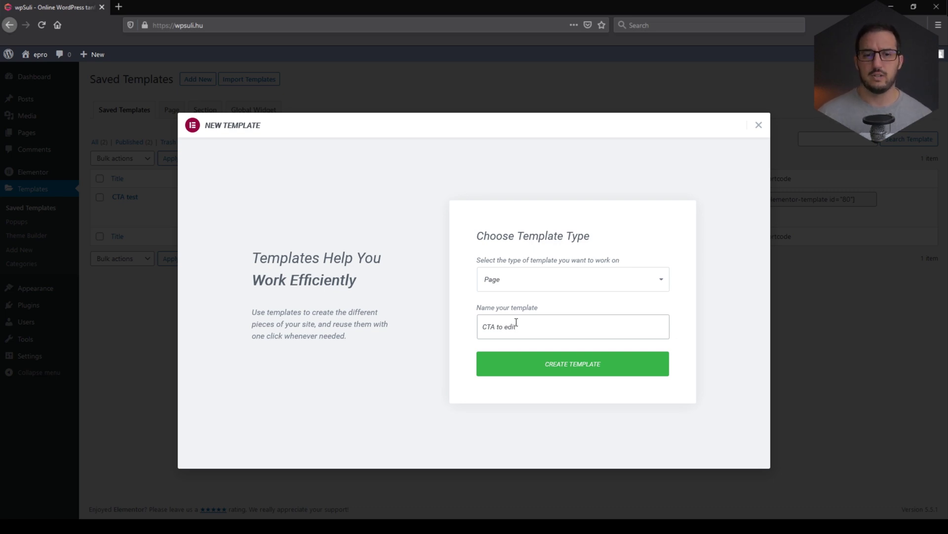
# Create the 'CTA to edit' template and set its page layout to Elementor Canvas.
pyautogui.click(569, 368)
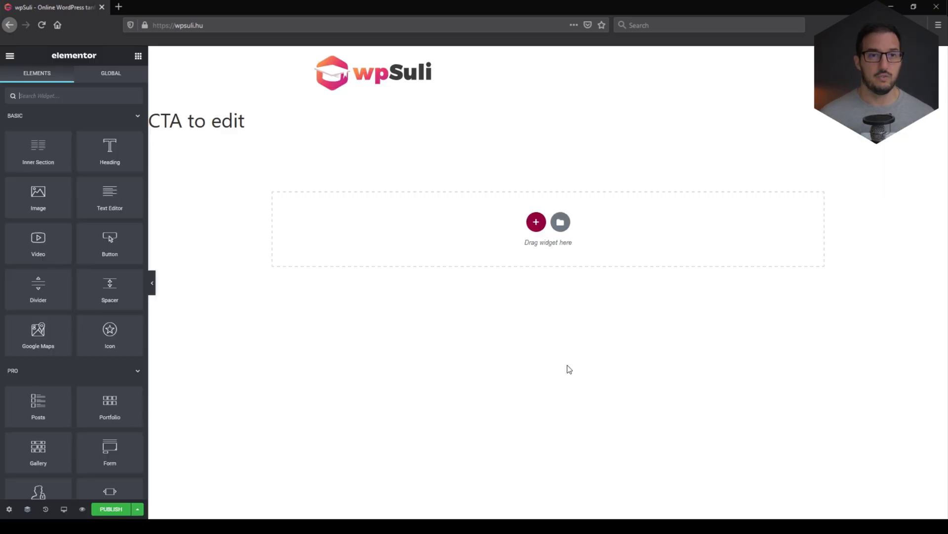
pyautogui.click(9, 508)
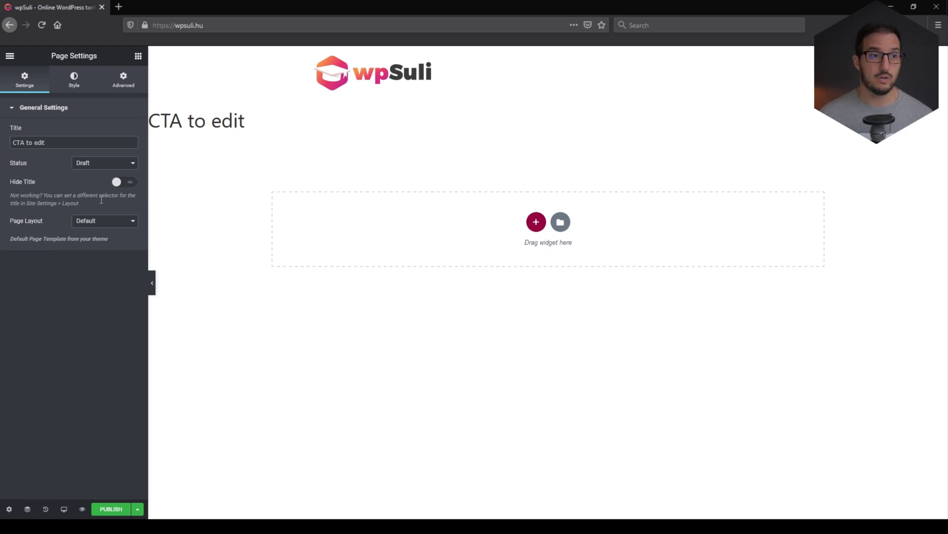
pyautogui.click(102, 248)
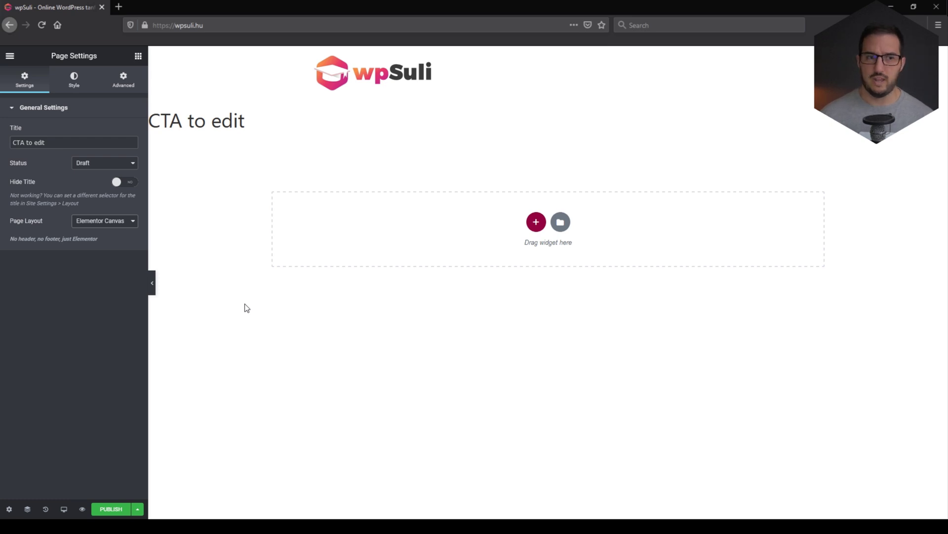
# Change the CTA to edit page layout from Elementor Canvas to Elementor Full Width.
pyautogui.click(108, 255)
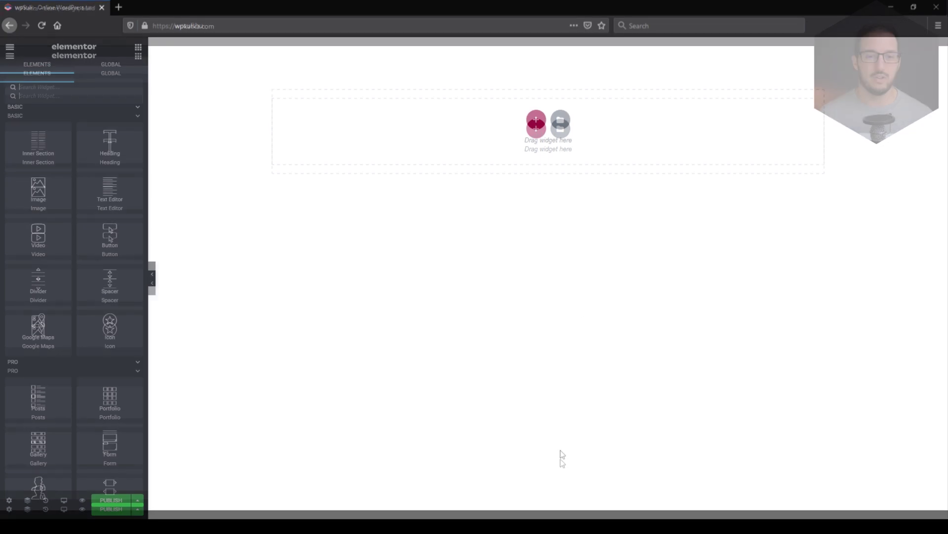
# Add a two-column section with the laptop photo as a centered classic background image.
pyautogui.click(536, 120)
pyautogui.click(474, 146)
pyautogui.click(73, 72)
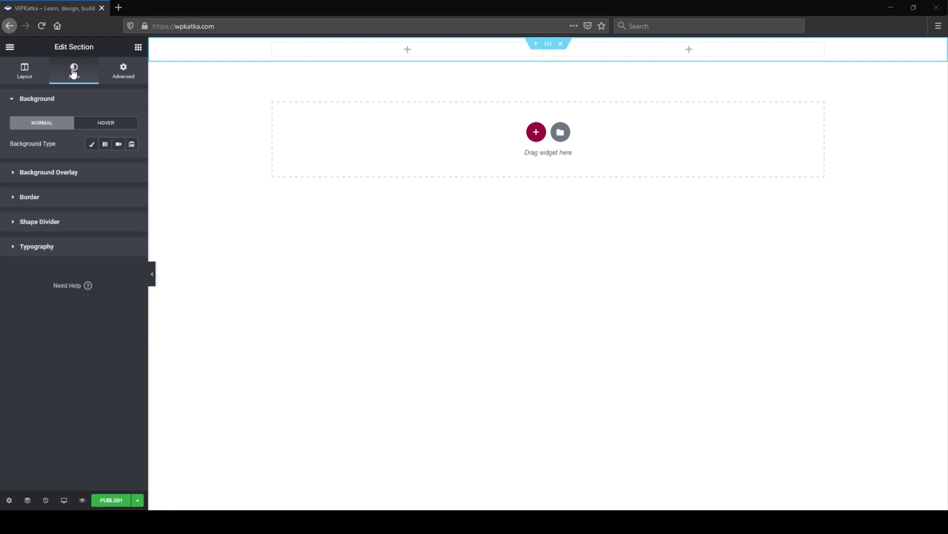
pyautogui.click(92, 144)
pyautogui.click(96, 203)
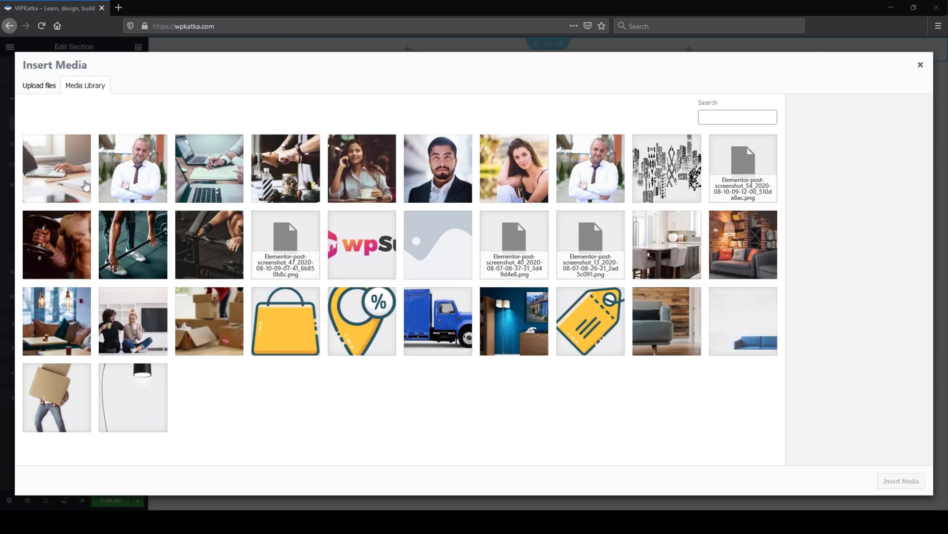
pyautogui.click(69, 170)
pyautogui.click(909, 481)
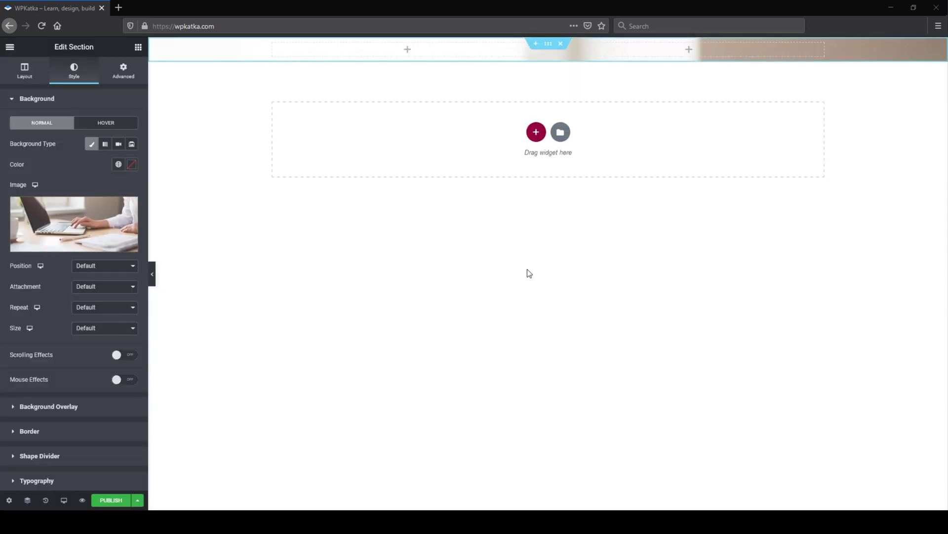
pyautogui.click(98, 267)
pyautogui.click(114, 301)
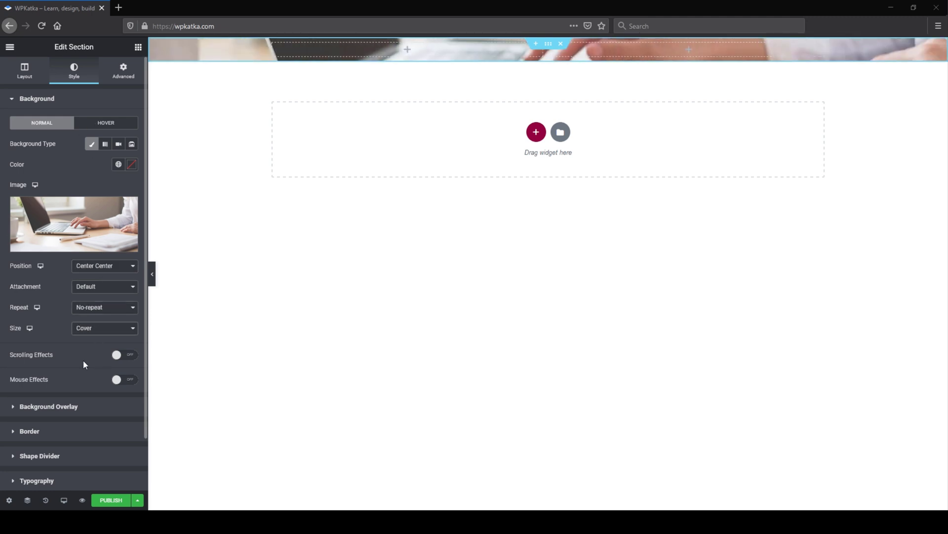
# Give the section a dark navy overlay at 0.75 opacity and add a Heading to the left column.
pyautogui.click(50, 407)
pyautogui.click(117, 169)
pyautogui.click(131, 189)
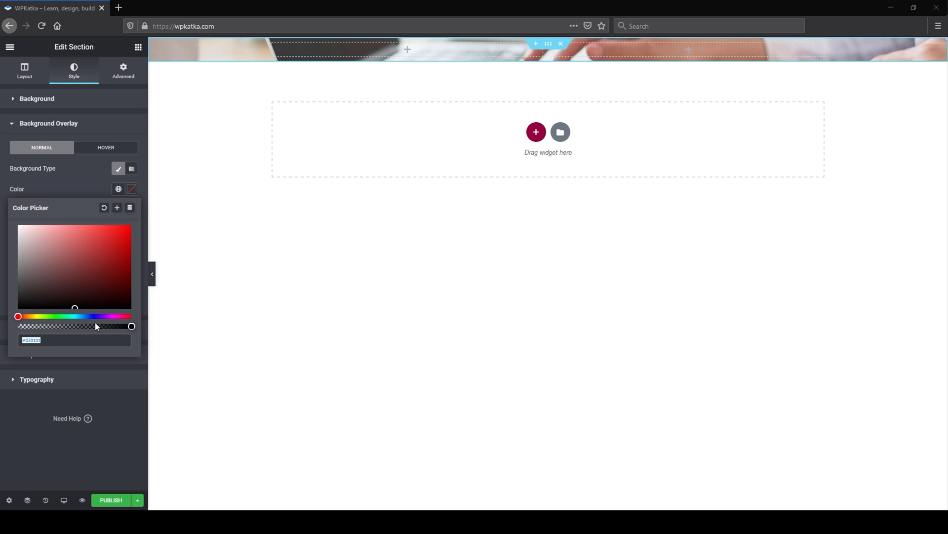
pyautogui.click(92, 316)
pyautogui.click(93, 248)
pyautogui.click(103, 243)
pyautogui.moveTo(108, 256)
pyautogui.mouseDown()
pyautogui.moveTo(106, 284)
pyautogui.moveTo(82, 301)
pyautogui.mouseUp()
pyautogui.click(90, 192)
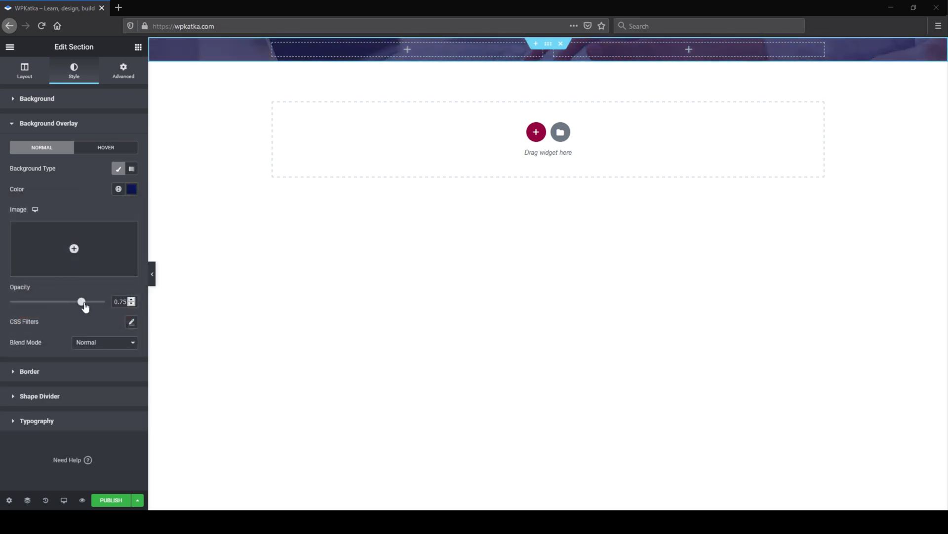
pyautogui.click(138, 47)
pyautogui.moveTo(110, 142); pyautogui.dragTo(379, 53)
# Title the heading 'Let's talk', left-align it, and add the 'If you wish to know more…' paragraph below.
pyautogui.tripleClick(86, 148)
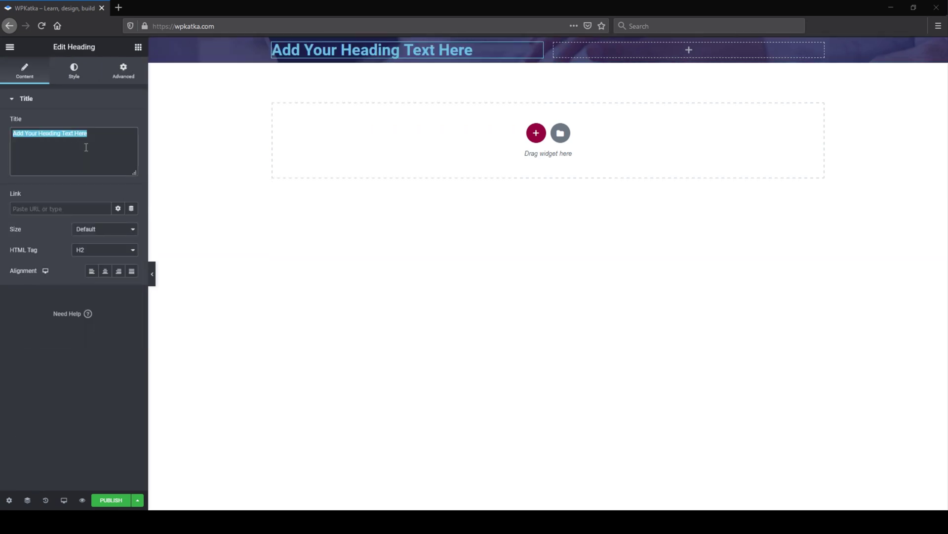
pyautogui.write("Let's talk")
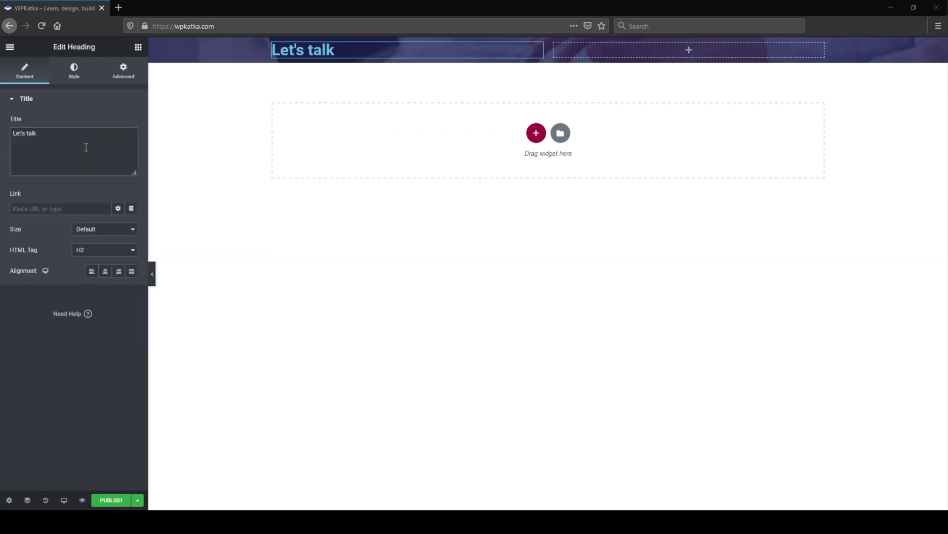
pyautogui.click(92, 271)
pyautogui.click(139, 47)
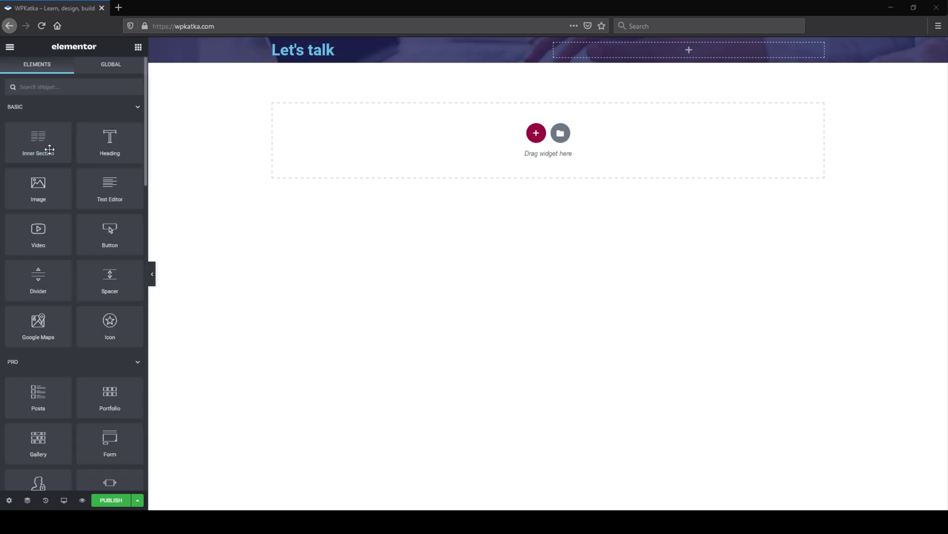
pyautogui.moveTo(277, 110); pyautogui.dragTo(296, 57)
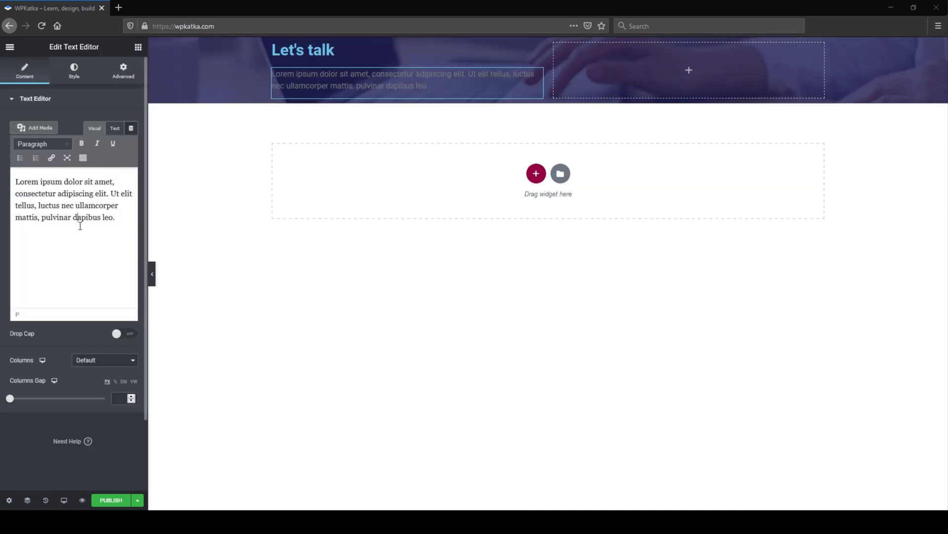
pyautogui.tripleClick(80, 225)
pyautogui.write('If you wish to kn')
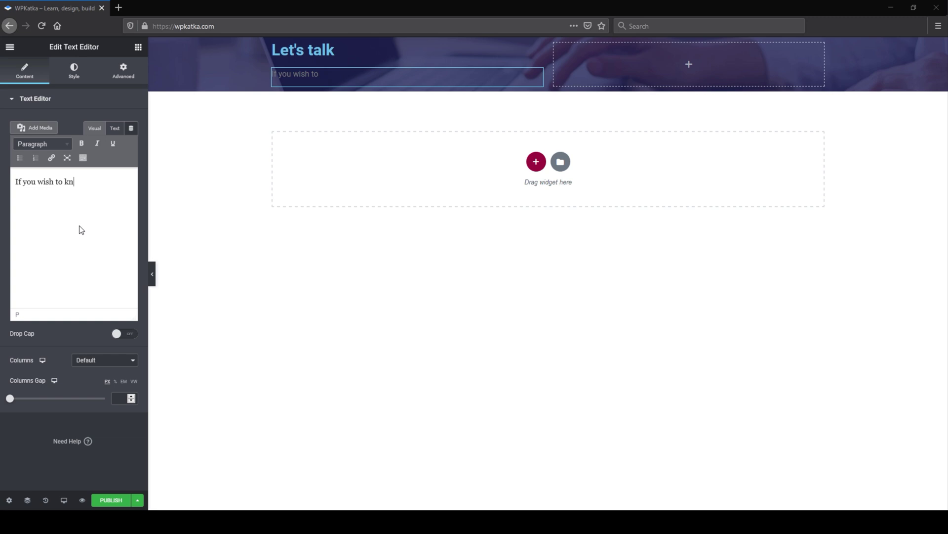
pyautogui.write('ow more, please let ')
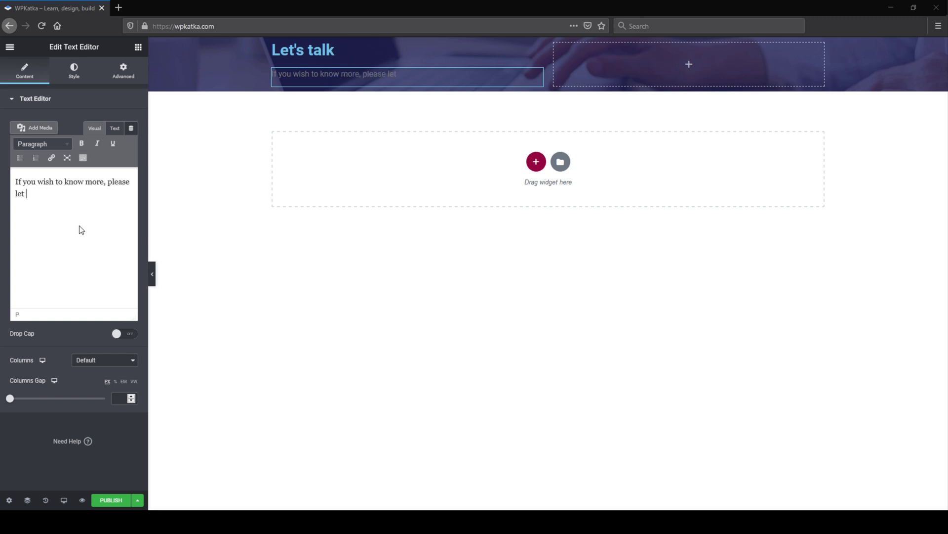
pyautogui.write('us know your det')
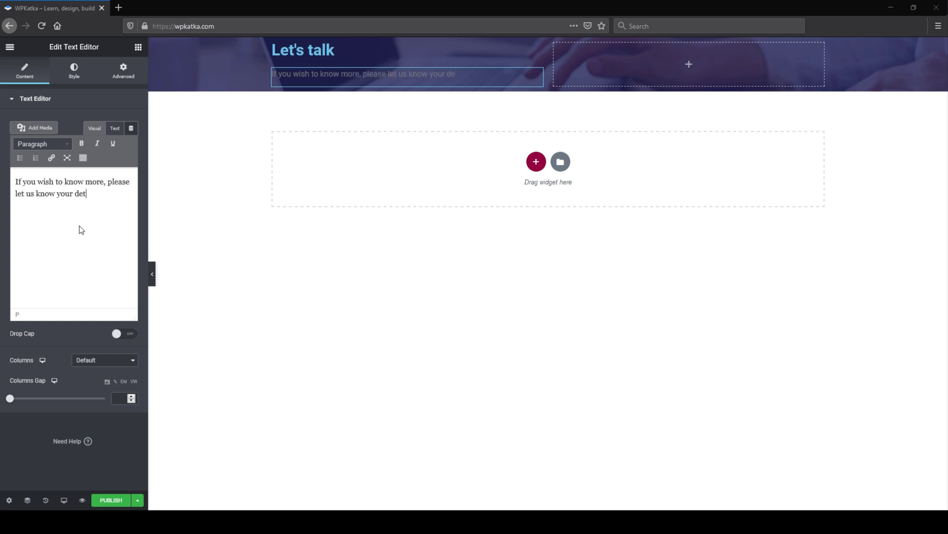
pyautogui.write('ails and we will get back ')
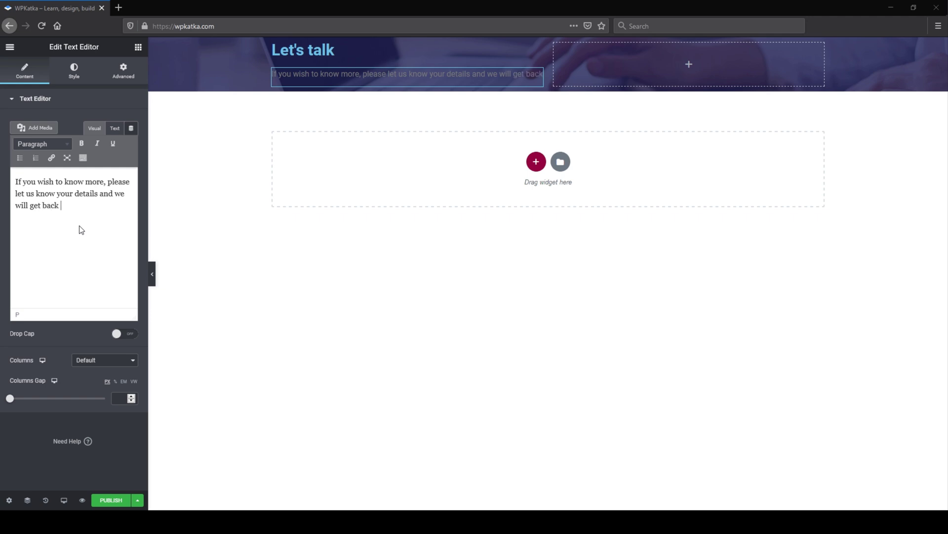
pyautogui.write('to you as soon as possible.')
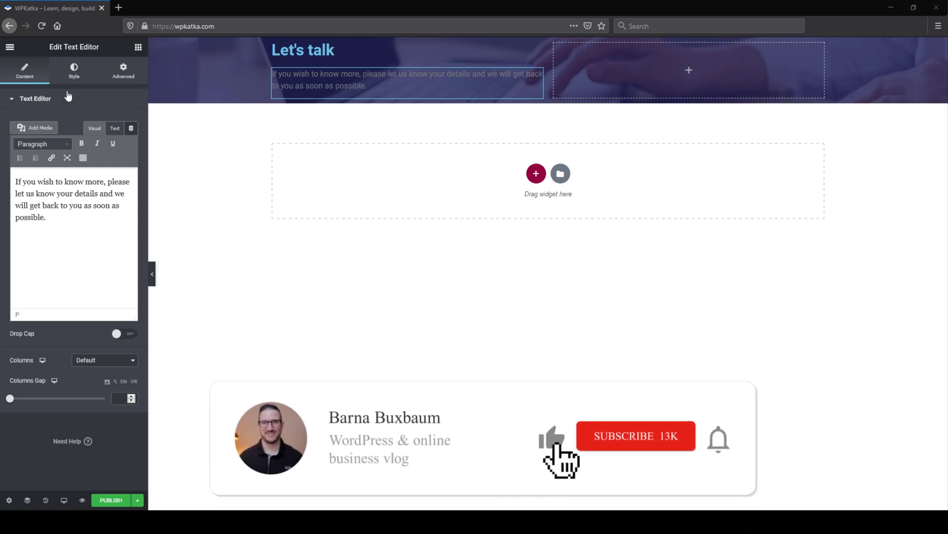
# Set the paragraph and heading text colour to white #FFFFFF.
pyautogui.click(74, 71)
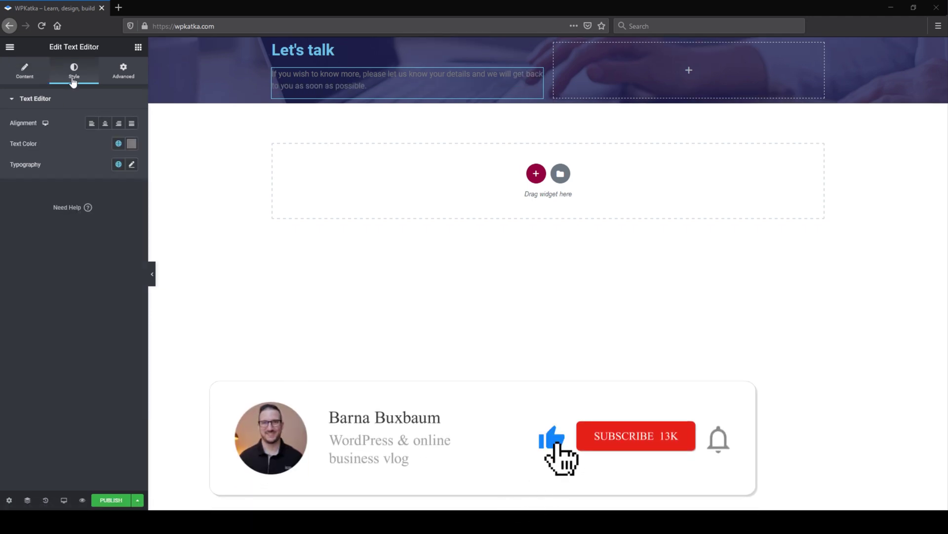
pyautogui.click(131, 144)
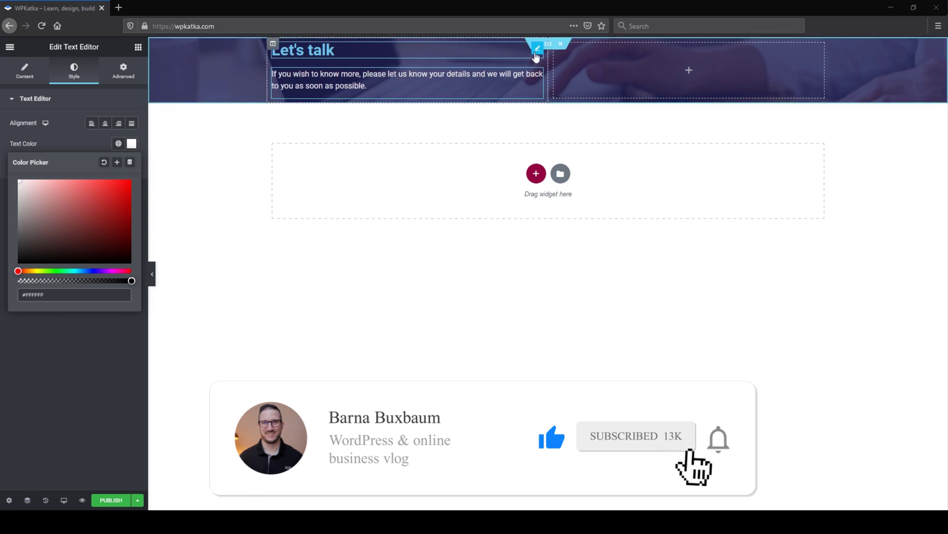
pyautogui.click(536, 50)
pyautogui.click(61, 74)
pyautogui.click(131, 122)
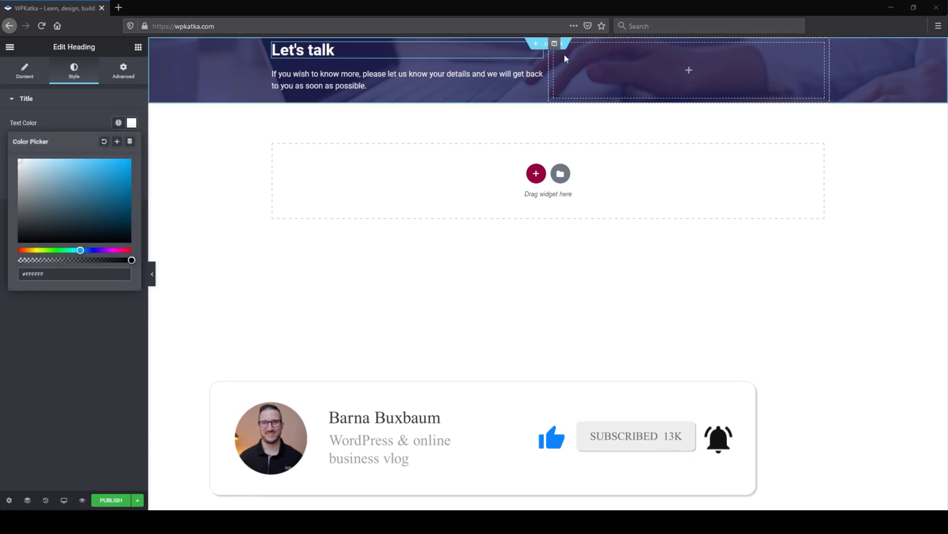
pyautogui.click(154, 40)
# Add a Form to the right column and turn its Message field into a Mobile tel field, placeholder 'Your mobile number'.
pyautogui.write('form')
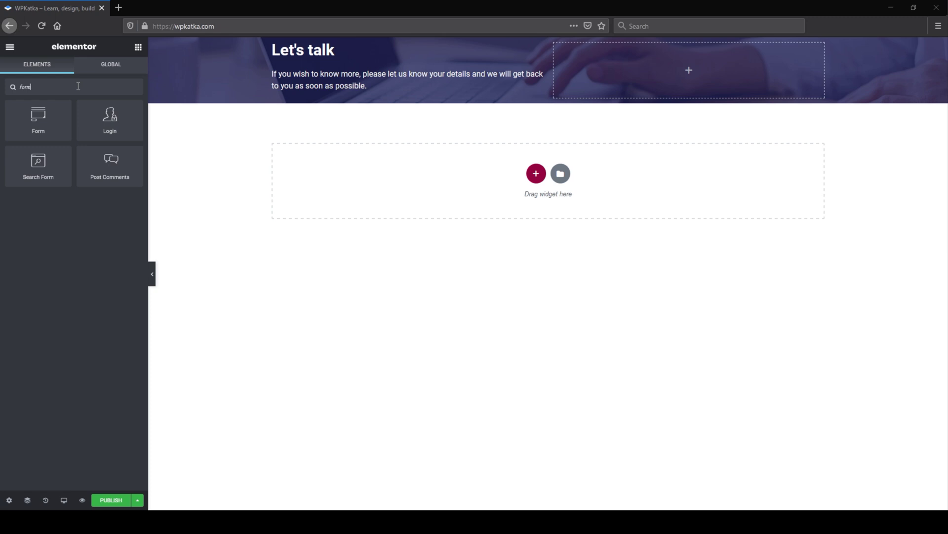
pyautogui.moveTo(38, 118); pyautogui.dragTo(665, 79)
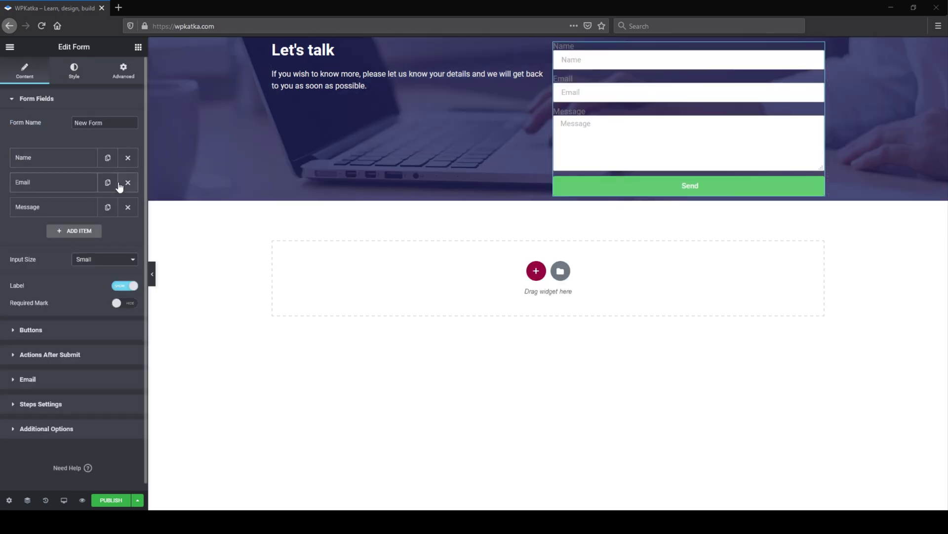
pyautogui.click(35, 208)
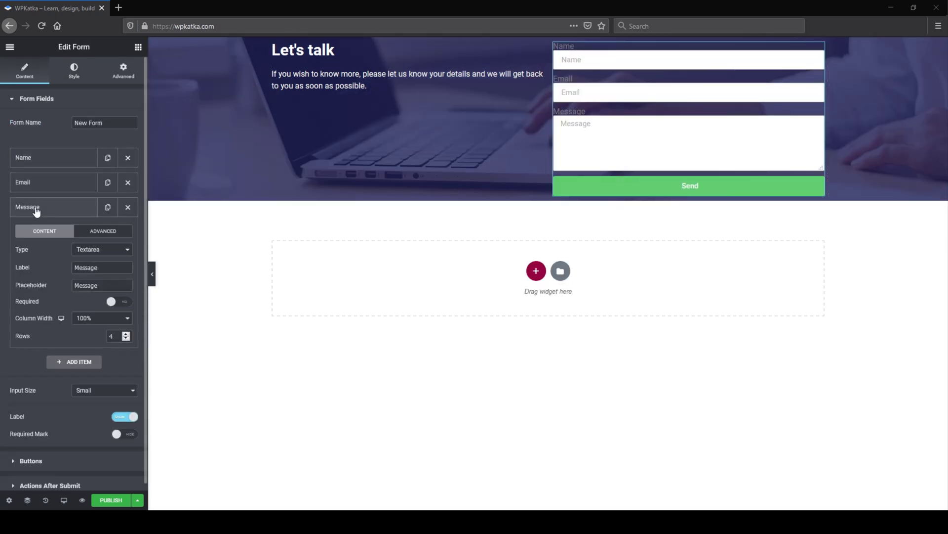
pyautogui.click(112, 253)
pyautogui.click(84, 312)
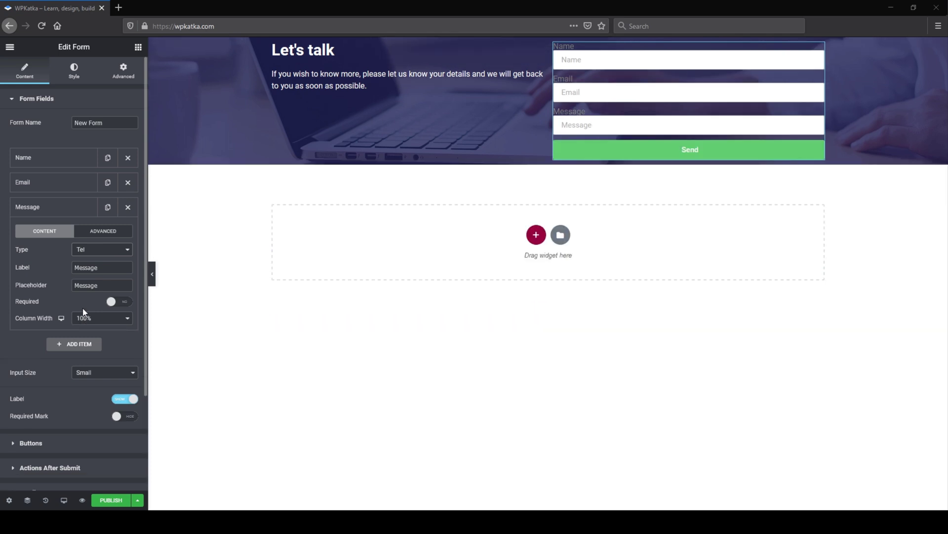
pyautogui.doubleClick(104, 267)
pyautogui.write('Mobile')
pyautogui.press('Tab')
pyautogui.write('Your mobile number')
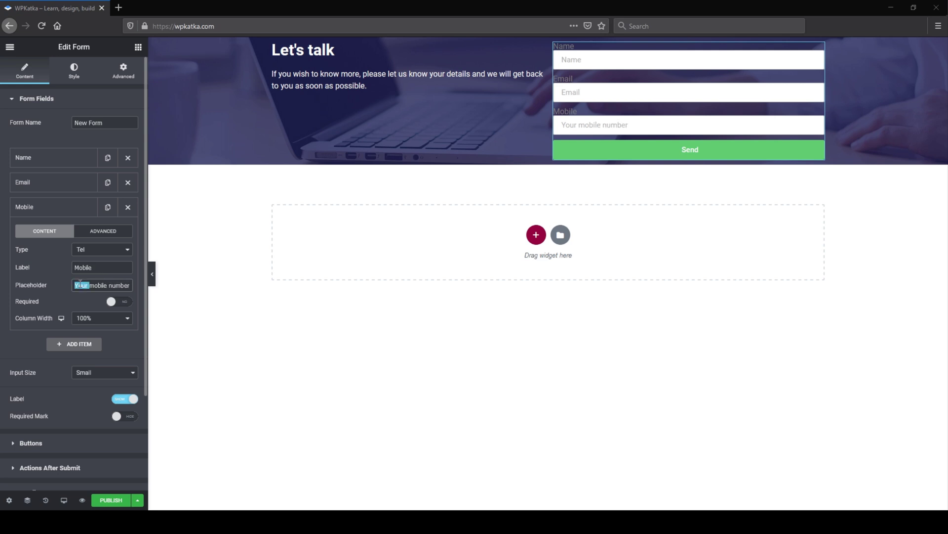
# Set placeholders 'Your Email address' for Email and 'How can I call you' for Name.
pyautogui.click(53, 182)
pyautogui.click(75, 261)
pyautogui.write('Your Email')
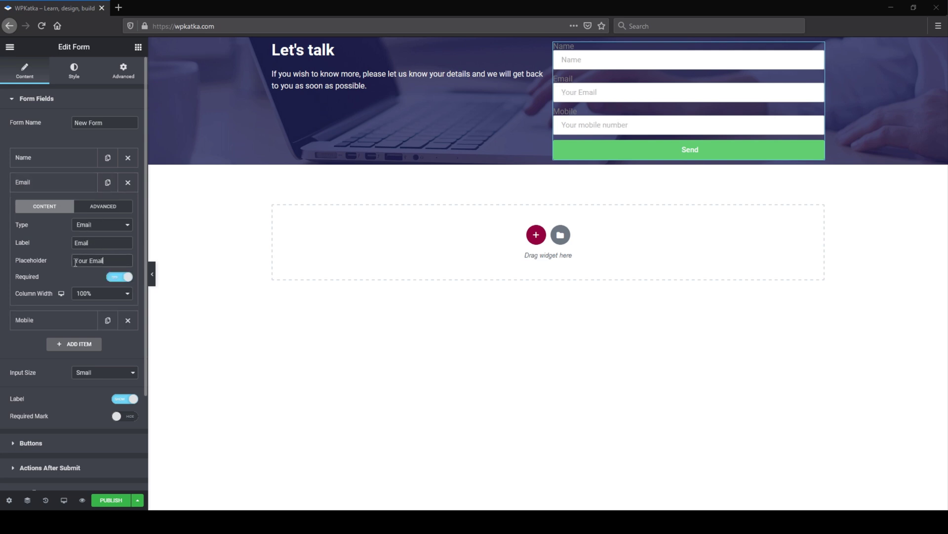
pyautogui.write(' address')
pyautogui.click(77, 158)
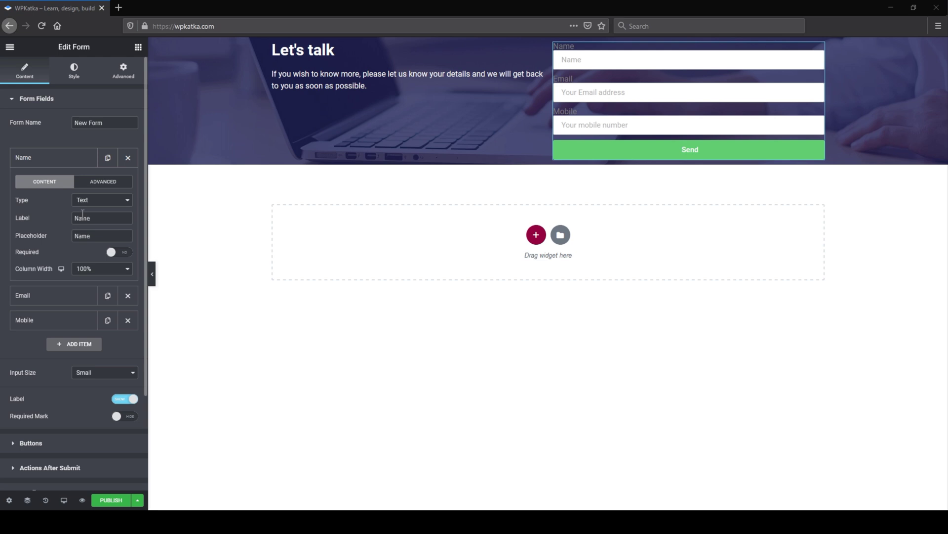
pyautogui.doubleClick(91, 235)
pyautogui.write('How can I call you')
# Show required-field asterisks and make the Name and Mobile fields required.
pyautogui.click(124, 415)
pyautogui.click(78, 158)
pyautogui.click(78, 158)
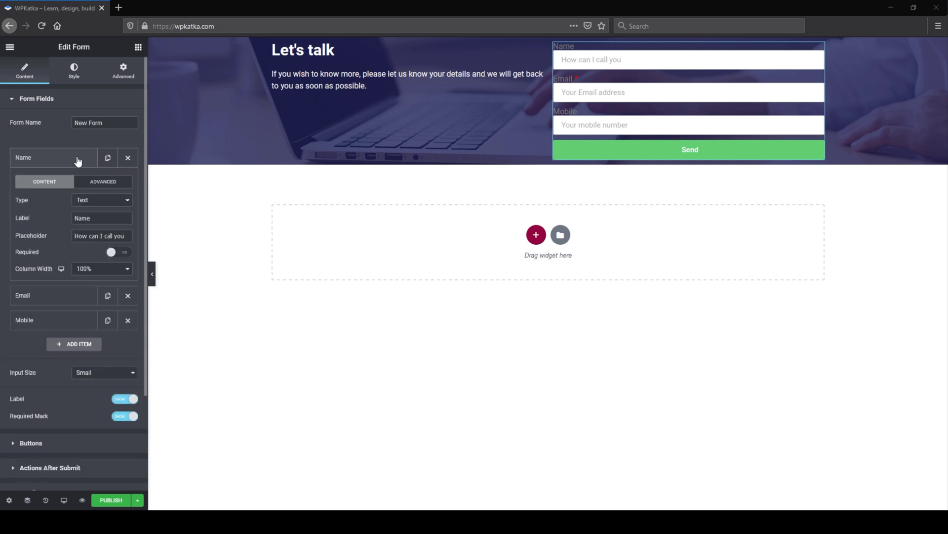
pyautogui.click(118, 252)
pyautogui.click(80, 320)
pyautogui.click(121, 302)
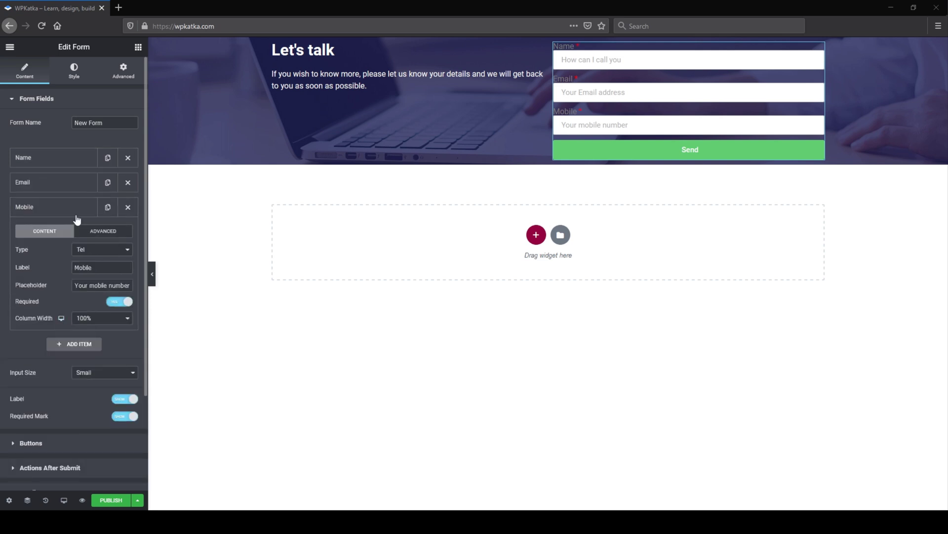
# Give the form and the section 25 px padding and vertically centre the section's content.
pyautogui.click(74, 69)
pyautogui.click(123, 69)
pyautogui.click(20, 186)
pyautogui.write('25')
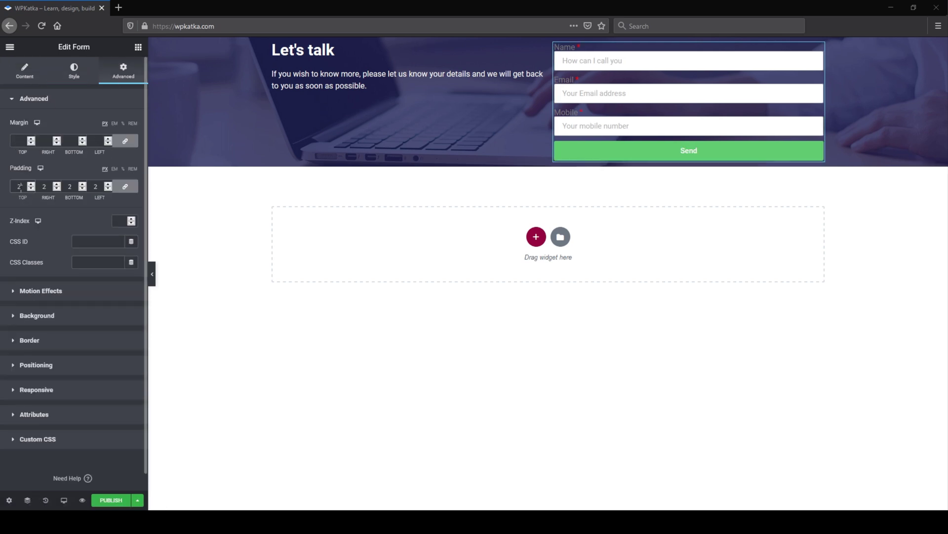
pyautogui.click(549, 43)
pyautogui.click(123, 69)
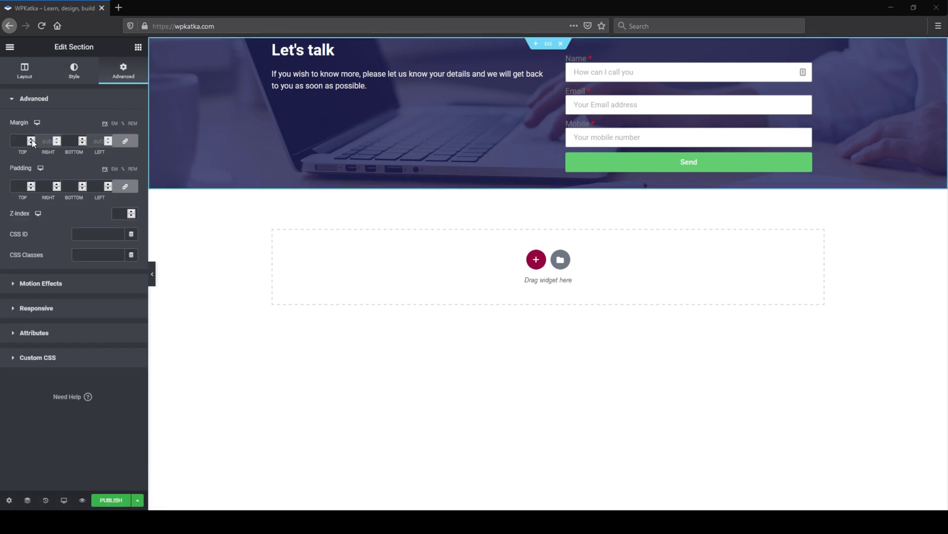
pyautogui.click(20, 187)
pyautogui.write('25')
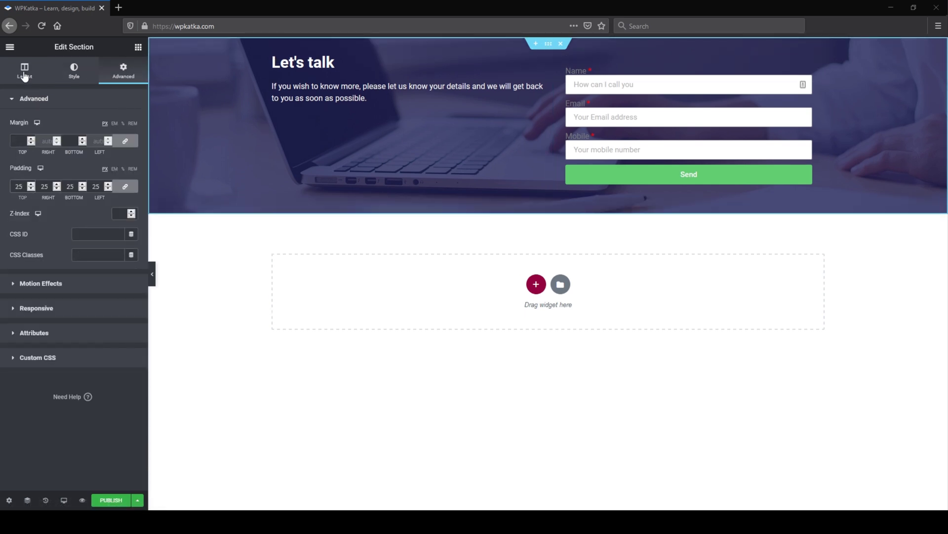
pyautogui.click(25, 70)
pyautogui.click(101, 241)
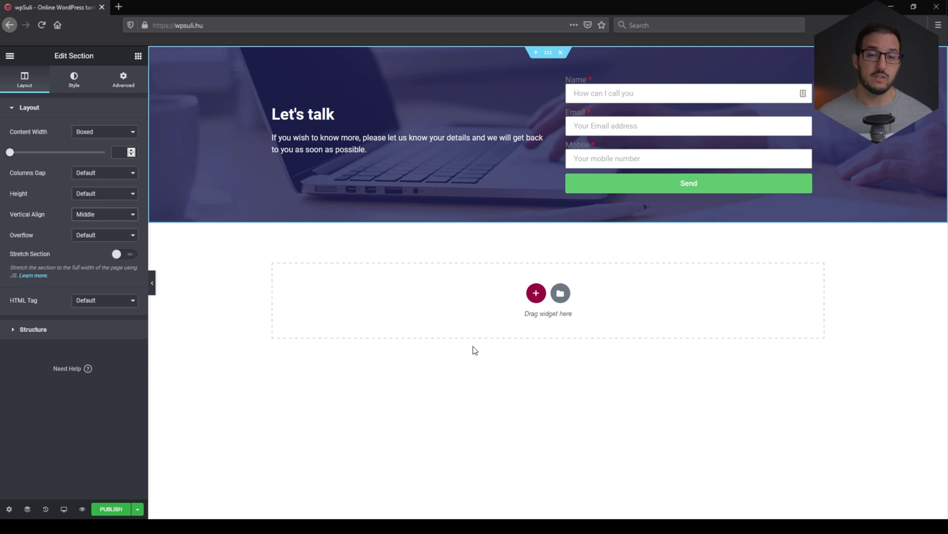
# Publish the template, exit to the WordPress dashboard, and open Saved Templates.
pyautogui.click(115, 509)
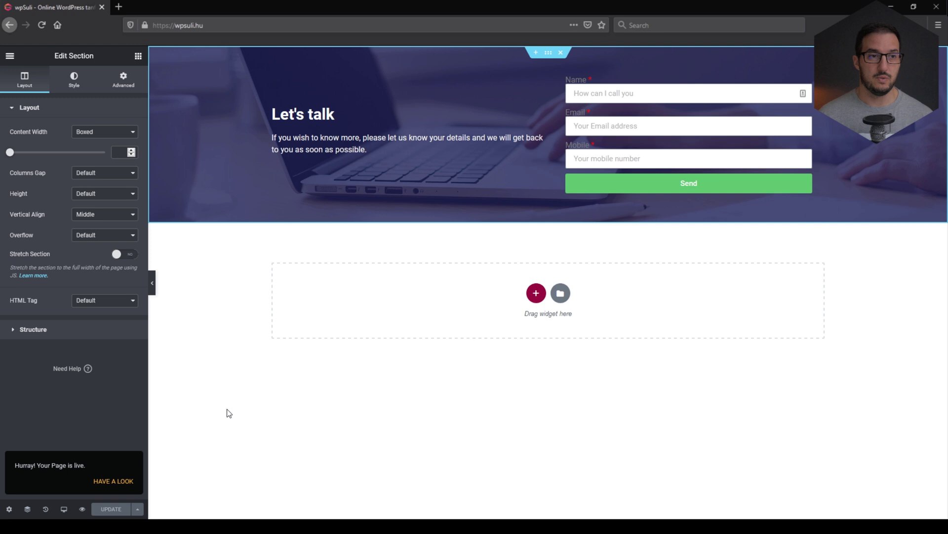
pyautogui.click(9, 55)
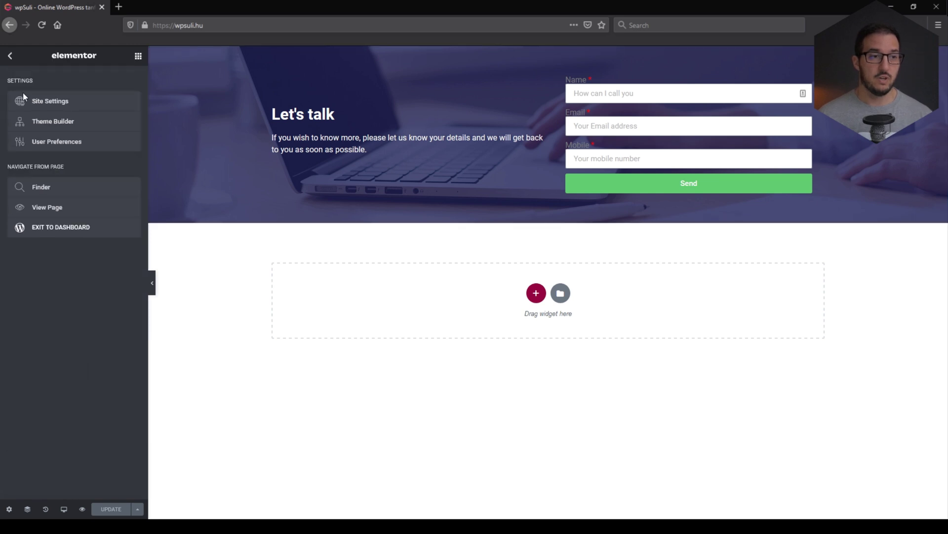
pyautogui.click(60, 227)
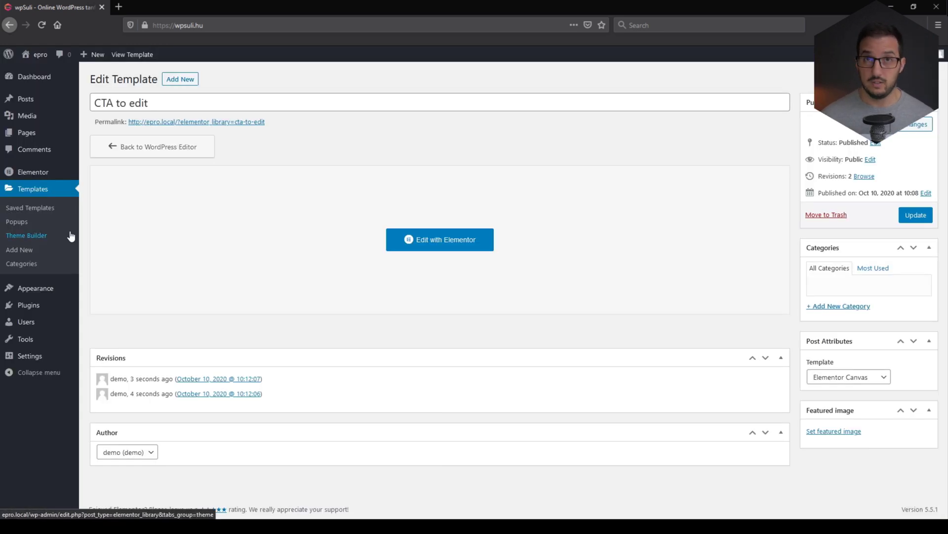
pyautogui.click(45, 211)
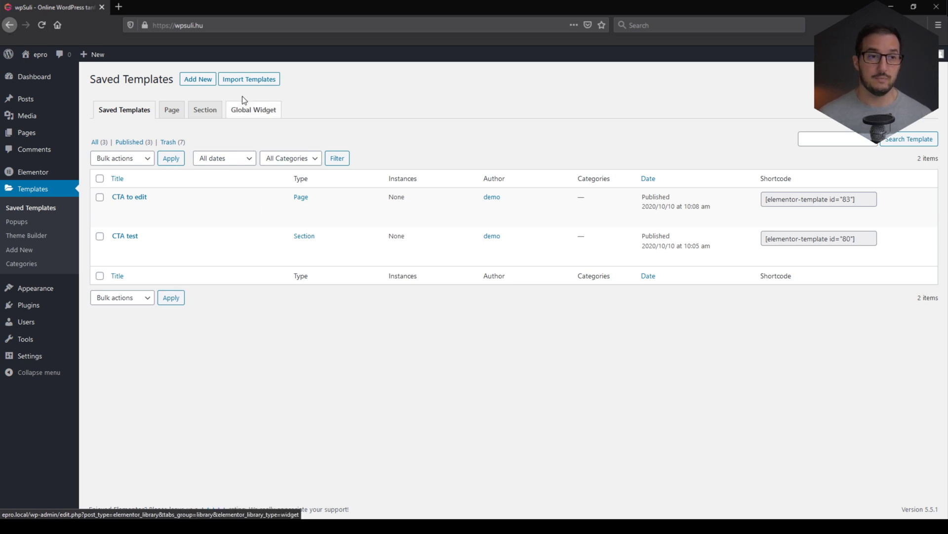
# Create a Page-type template named 'CTA to publish' in the New Template dialog.
pyautogui.click(207, 80)
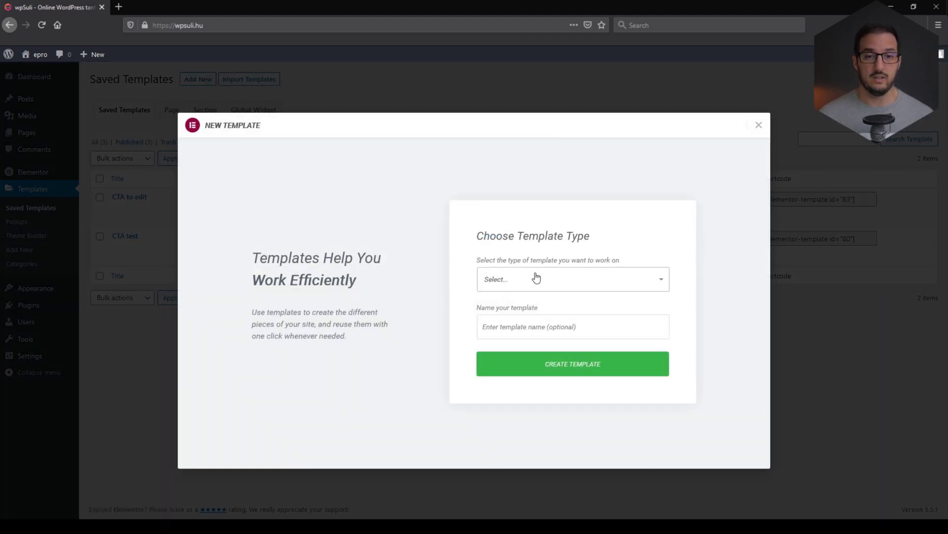
pyautogui.click(498, 312)
pyautogui.click(520, 321)
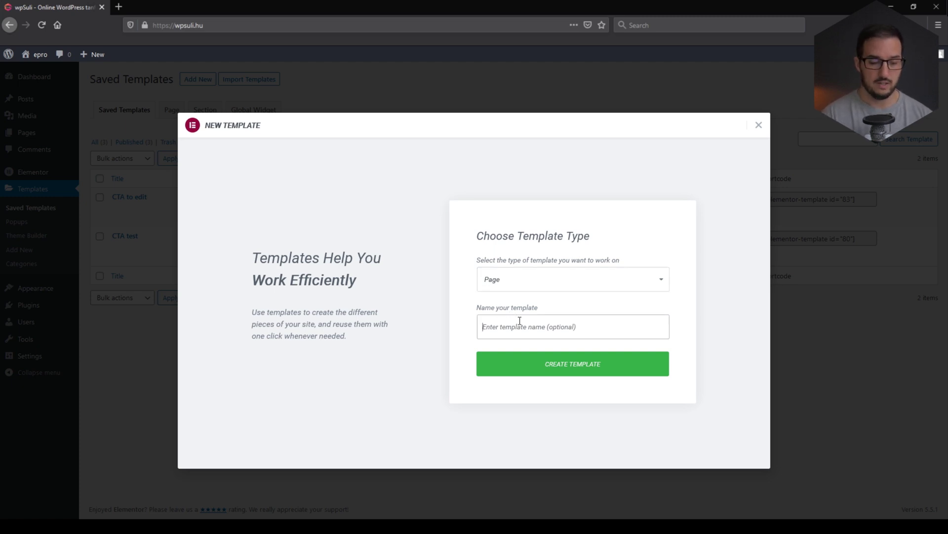
pyautogui.write('CTA to')
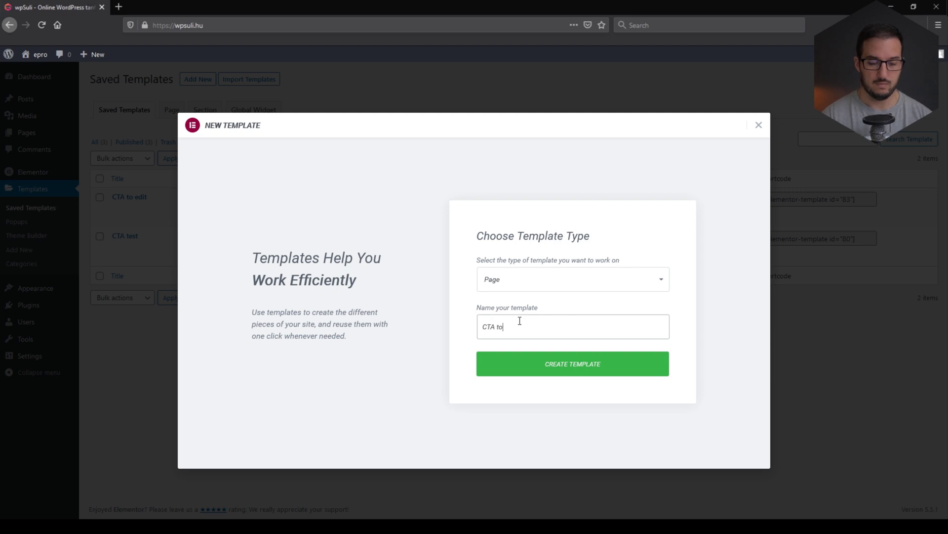
pyautogui.write(' publish')
pyautogui.click(558, 373)
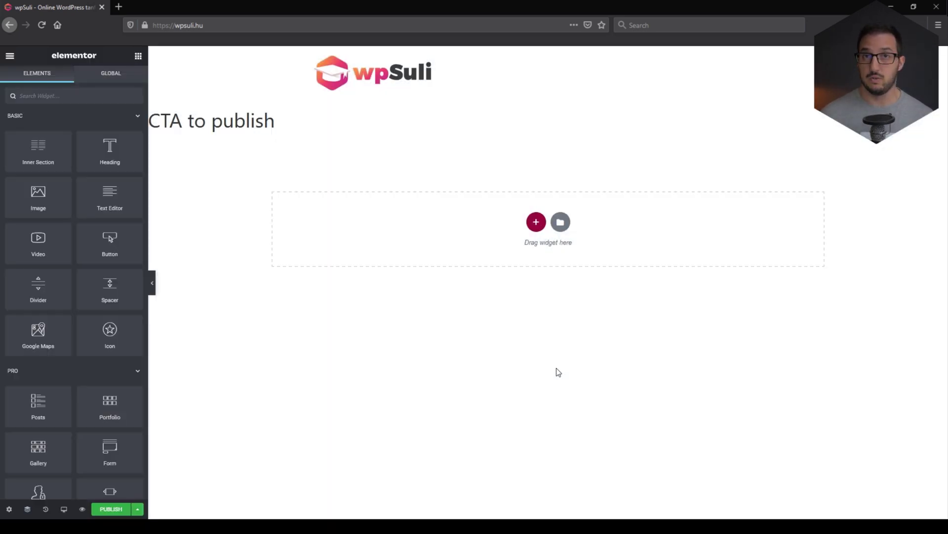
# Set the page layout to Elementor Canvas and add a one-column section with 0 padding.
pyautogui.click(10, 510)
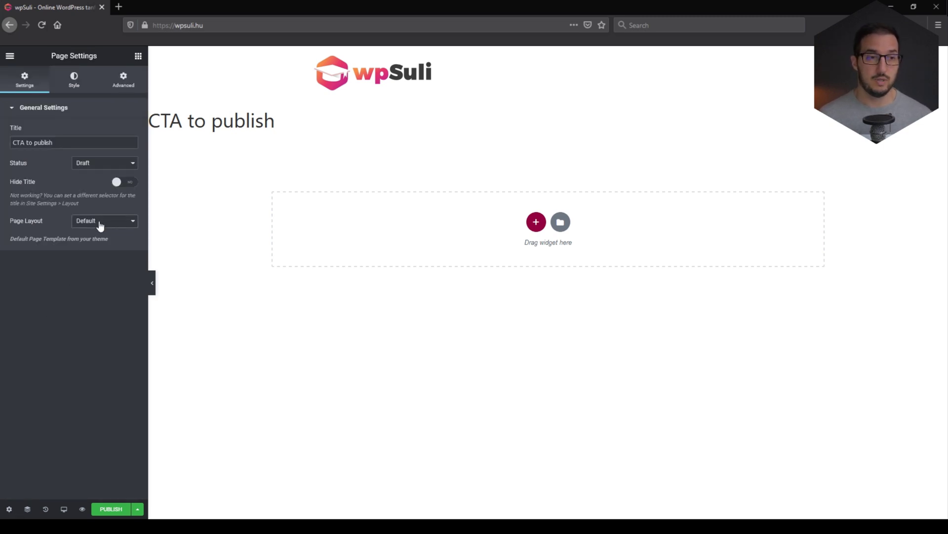
pyautogui.click(114, 245)
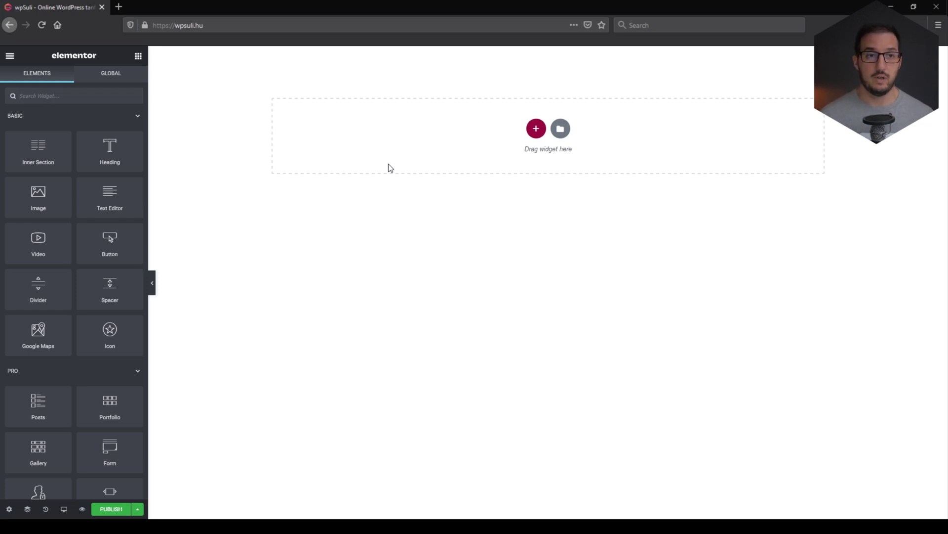
pyautogui.click(536, 129)
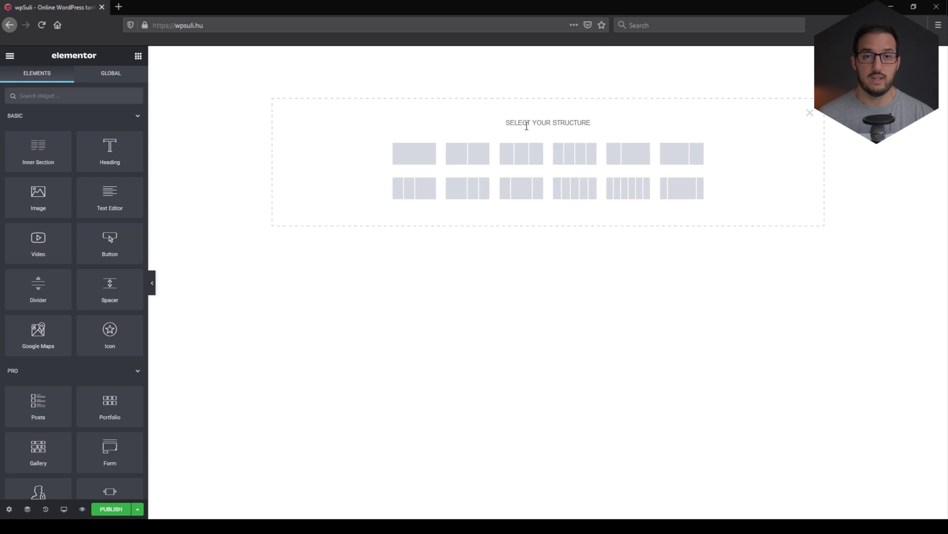
pyautogui.click(409, 156)
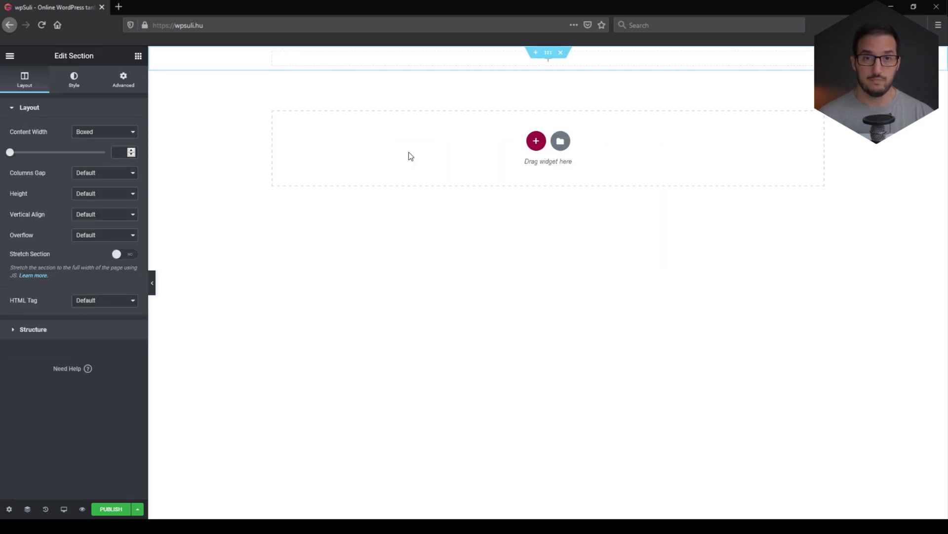
pyautogui.click(123, 84)
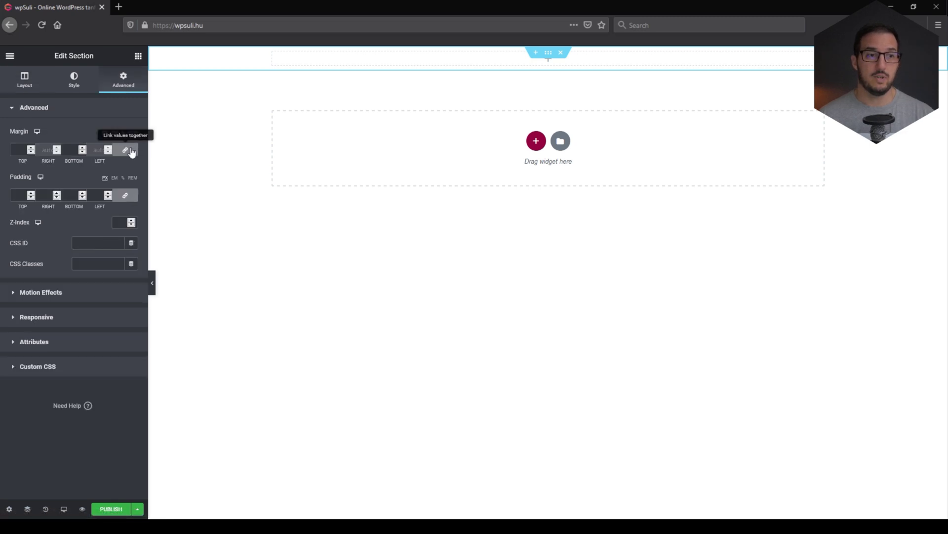
pyautogui.click(125, 195)
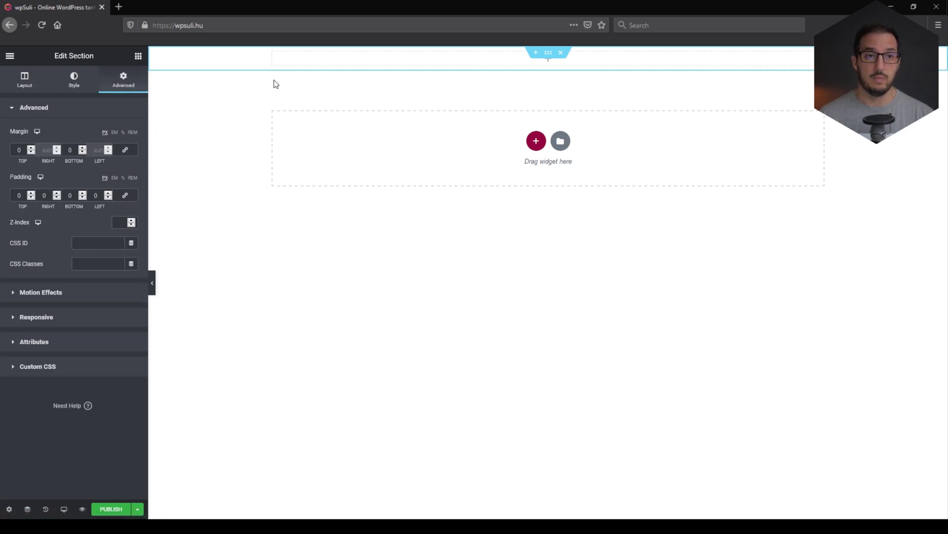
# Make the section content full width and set the column's margin and padding to 0.
pyautogui.click(32, 83)
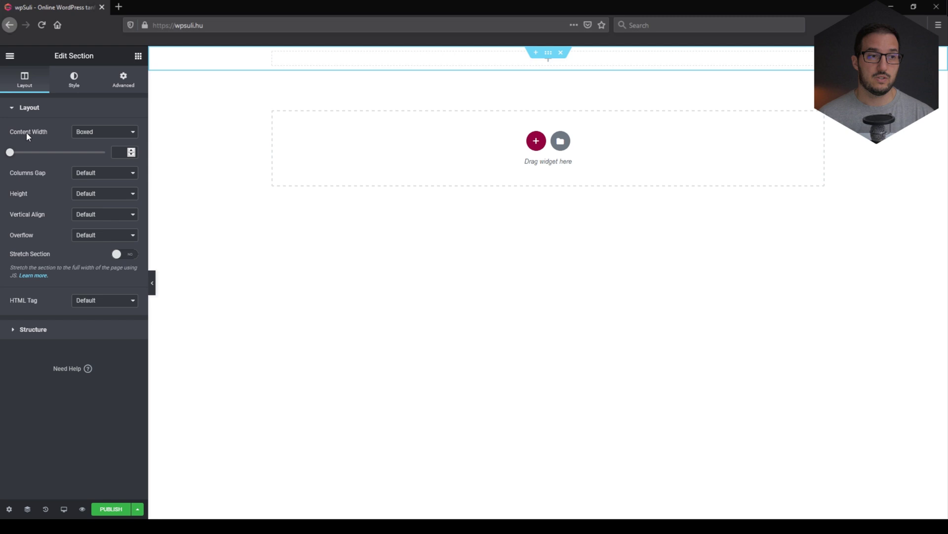
pyautogui.click(113, 136)
pyautogui.click(103, 154)
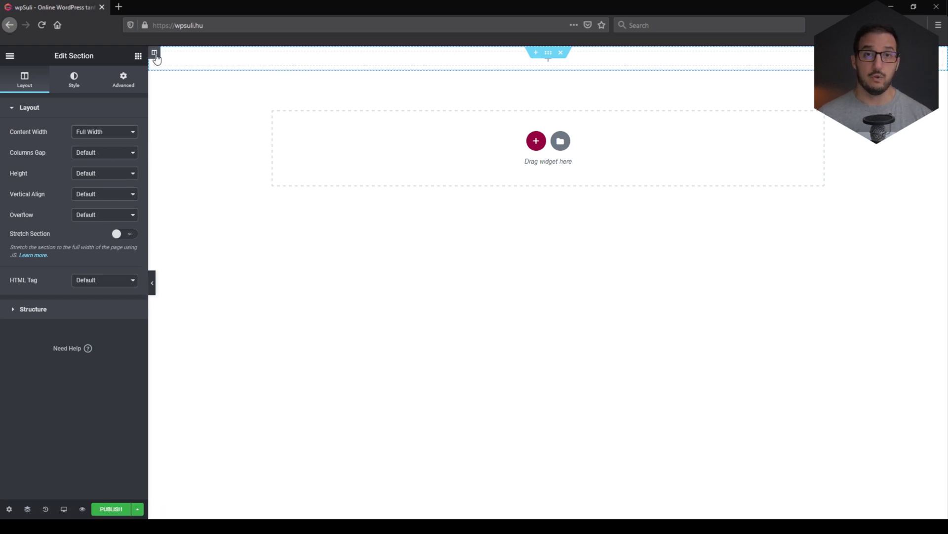
pyautogui.click(155, 55)
pyautogui.click(123, 80)
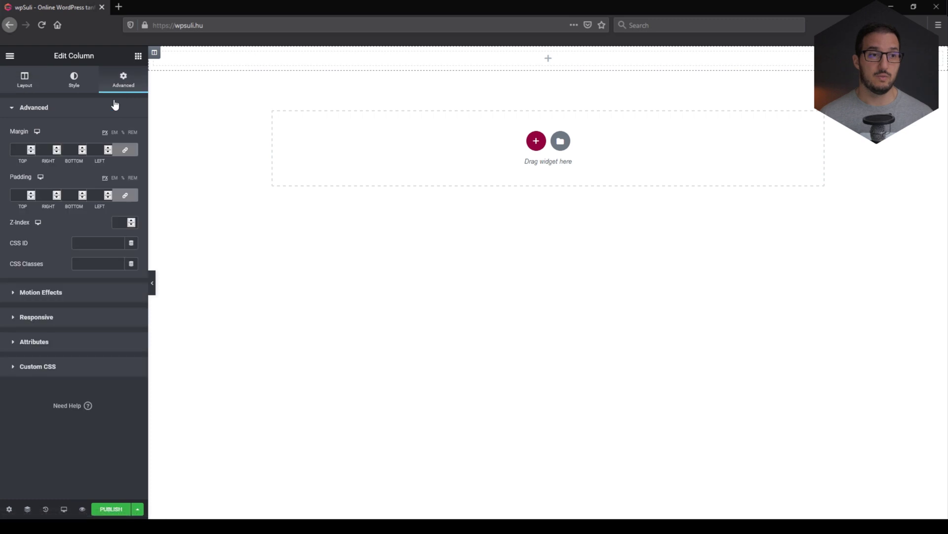
pyautogui.click(125, 151)
pyautogui.click(126, 198)
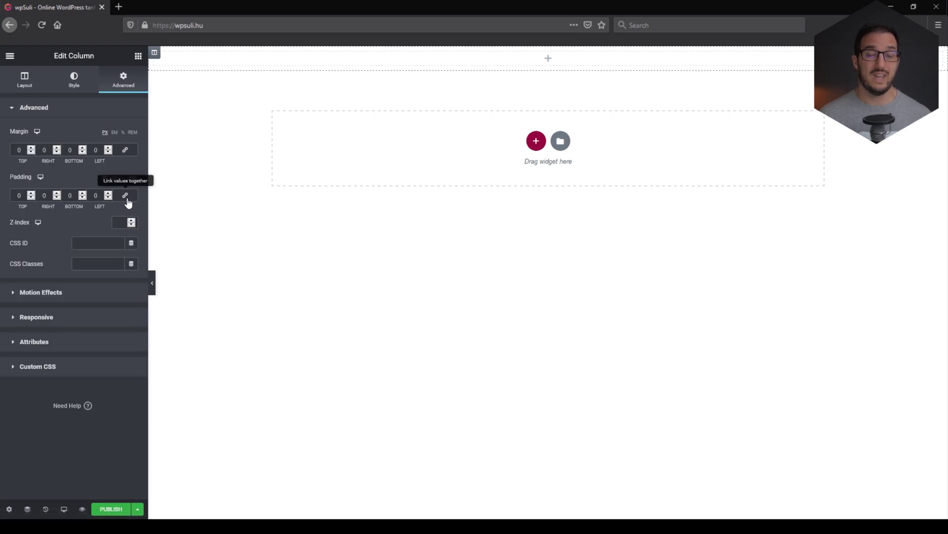
# Place a Template widget at the top of the page and choose the 'CTA to edit' template.
pyautogui.click(138, 56)
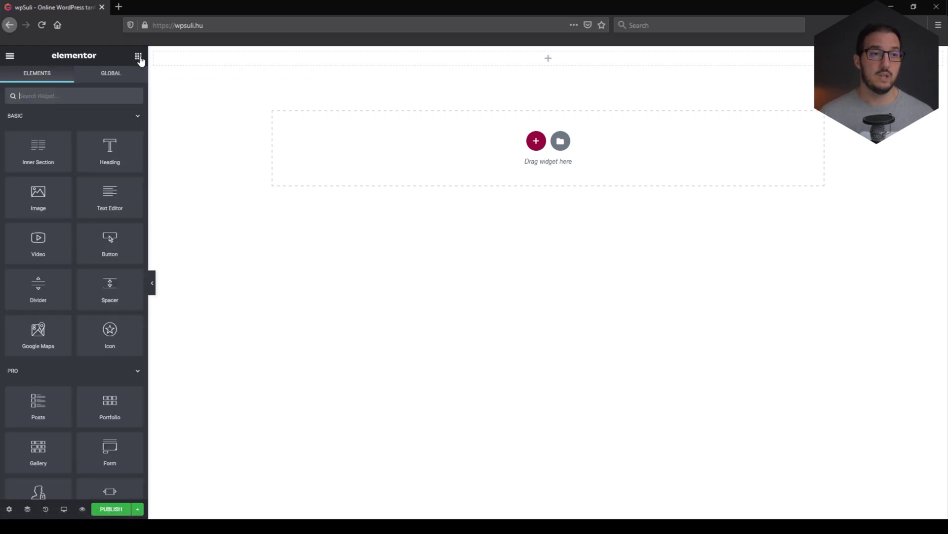
pyautogui.click(88, 94)
pyautogui.write('templa')
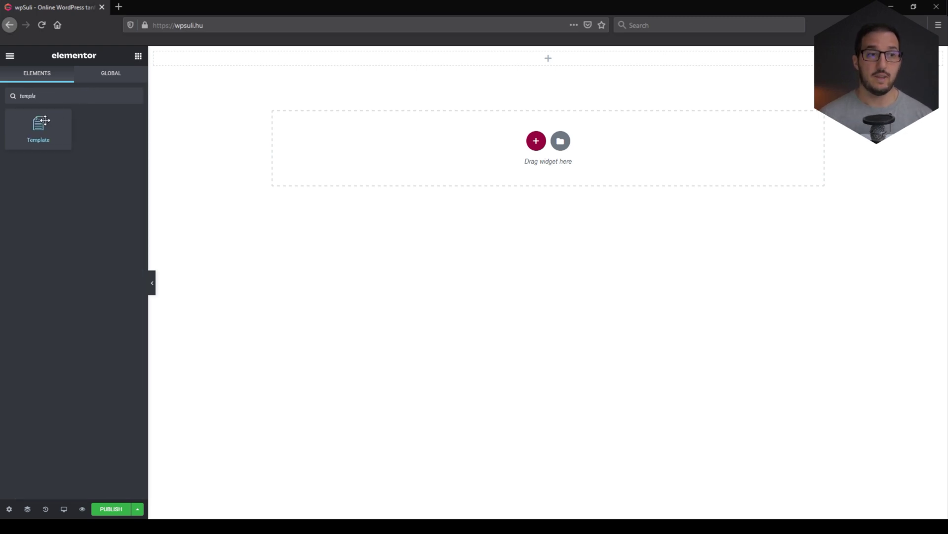
pyautogui.moveTo(44, 121); pyautogui.dragTo(482, 51)
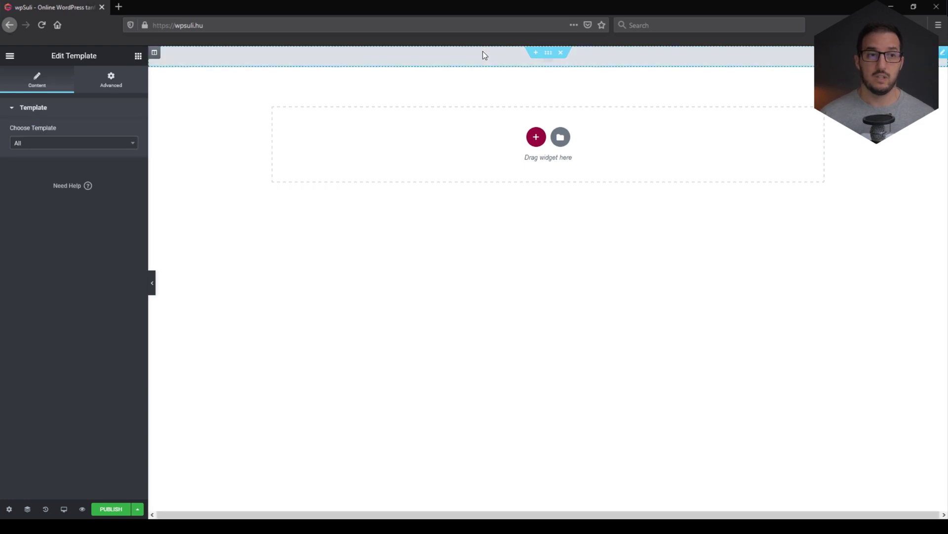
pyautogui.click(74, 148)
pyautogui.write('cta')
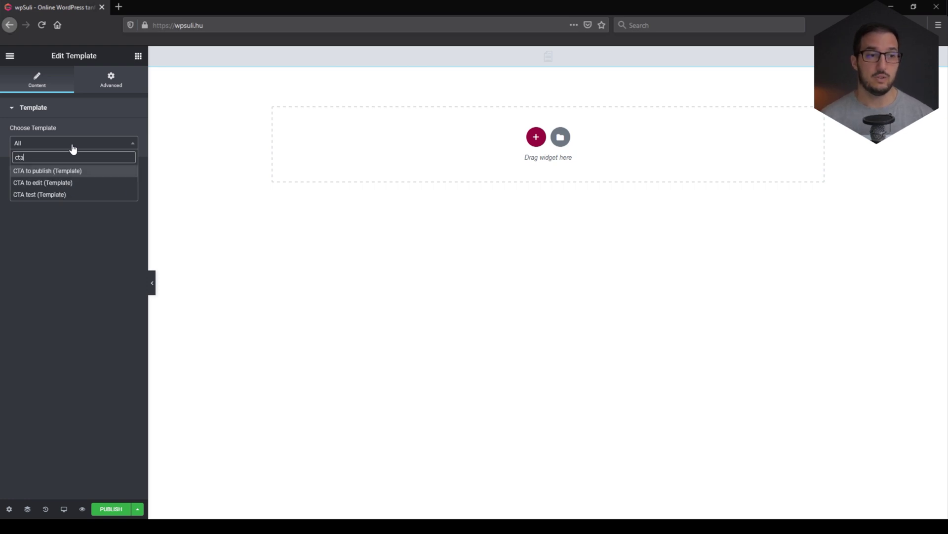
pyautogui.click(69, 183)
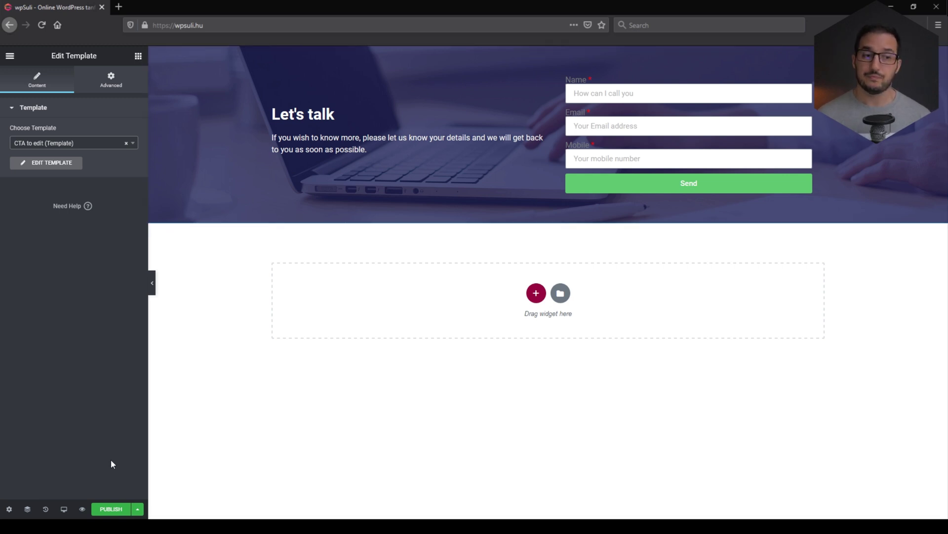
# Publish the CTA to publish page and view it live with its Let's talk section.
pyautogui.click(110, 510)
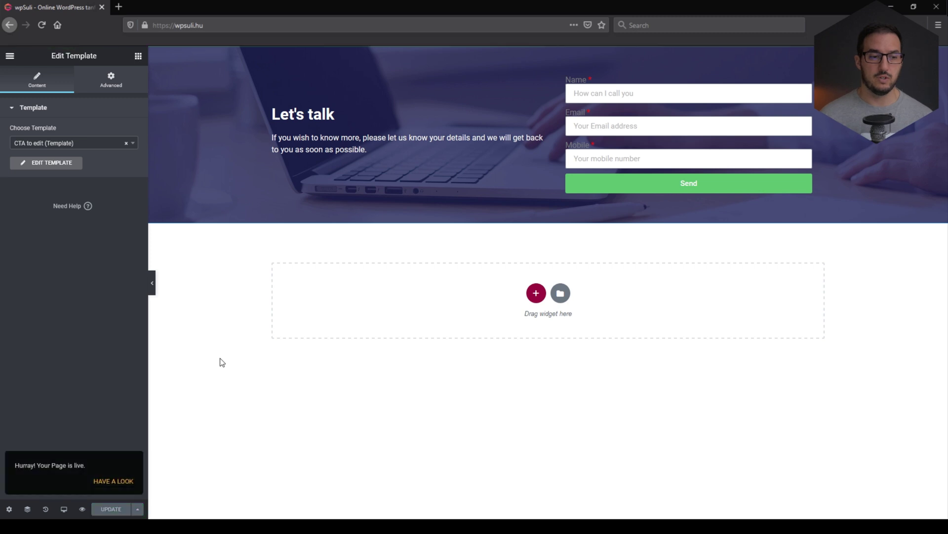
pyautogui.click(118, 484)
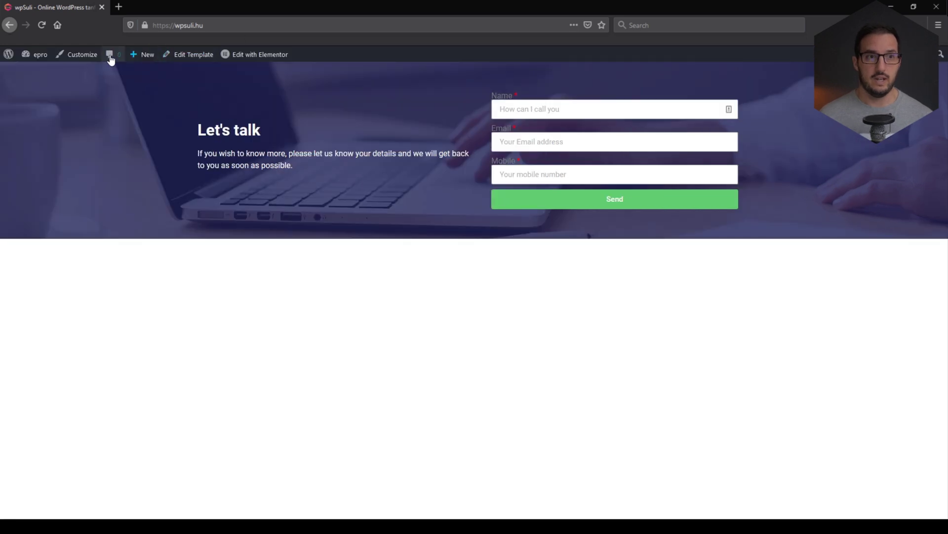
# Go to the WordPress dashboard and open the Saved Templates list.
pyautogui.click(42, 56)
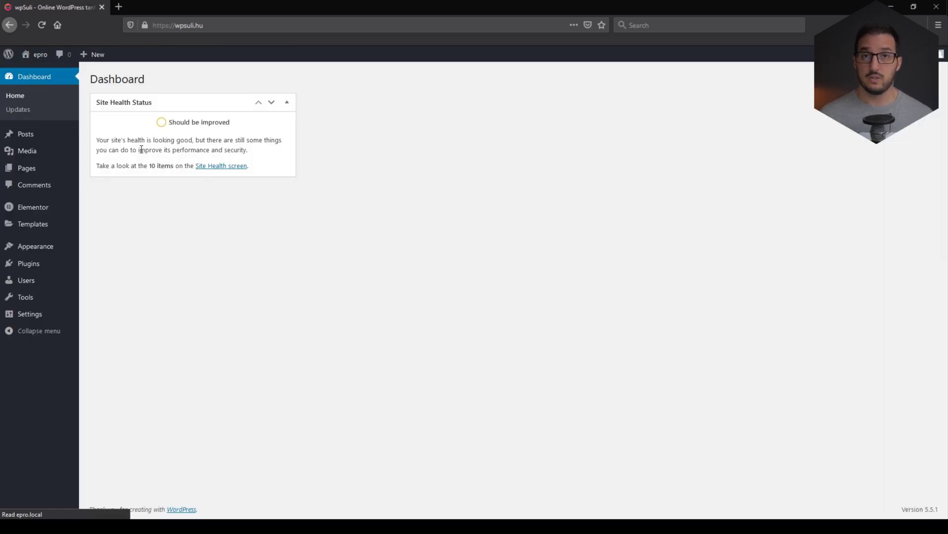
pyautogui.moveTo(44, 220)
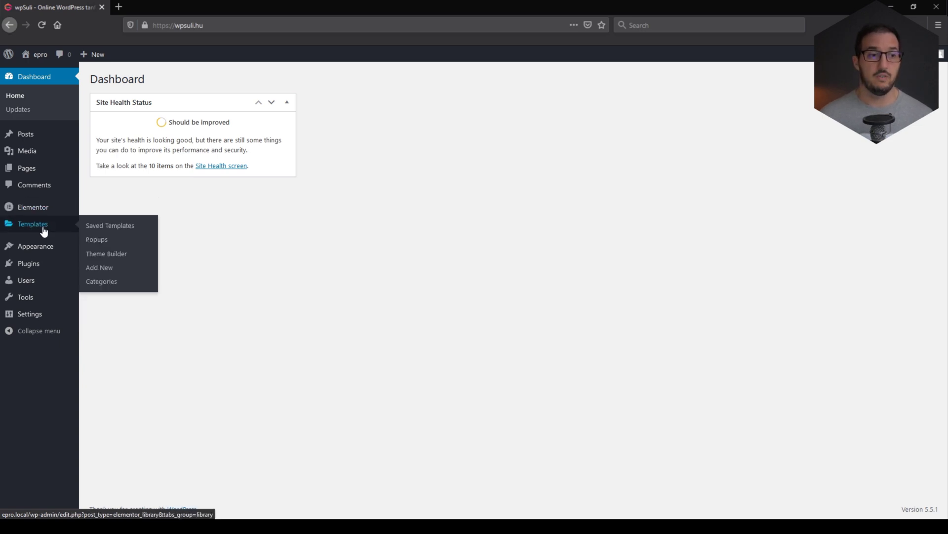
pyautogui.click(115, 225)
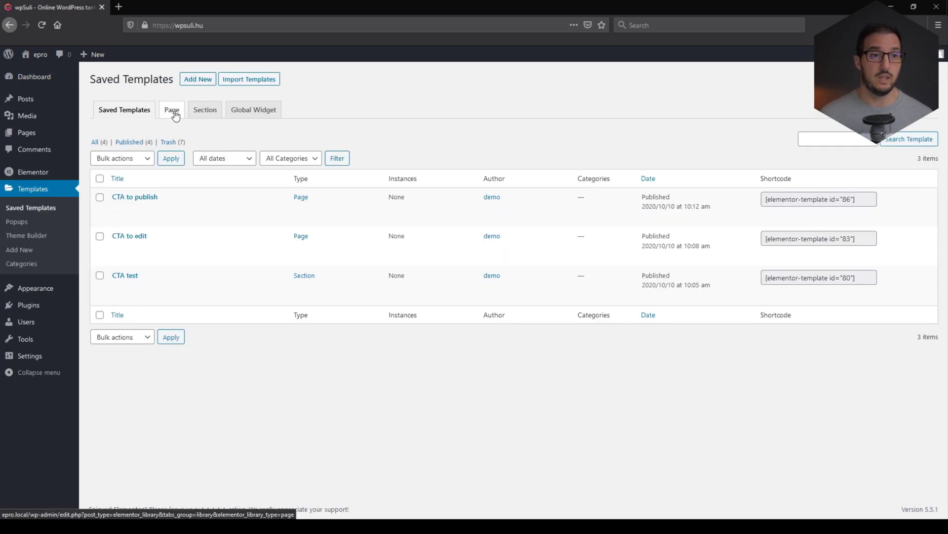
# Create a new Page-type template named 'Global section test'.
pyautogui.click(198, 79)
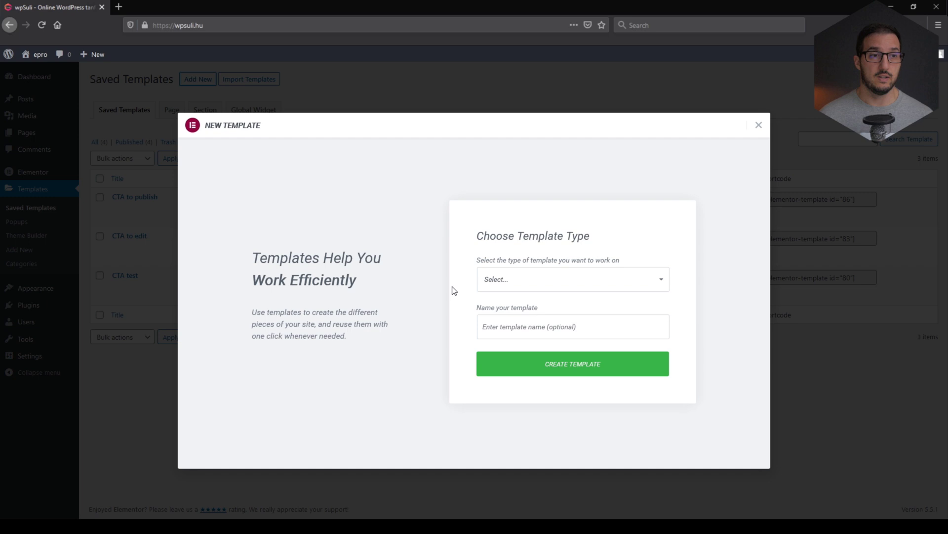
pyautogui.click(521, 309)
pyautogui.click(525, 326)
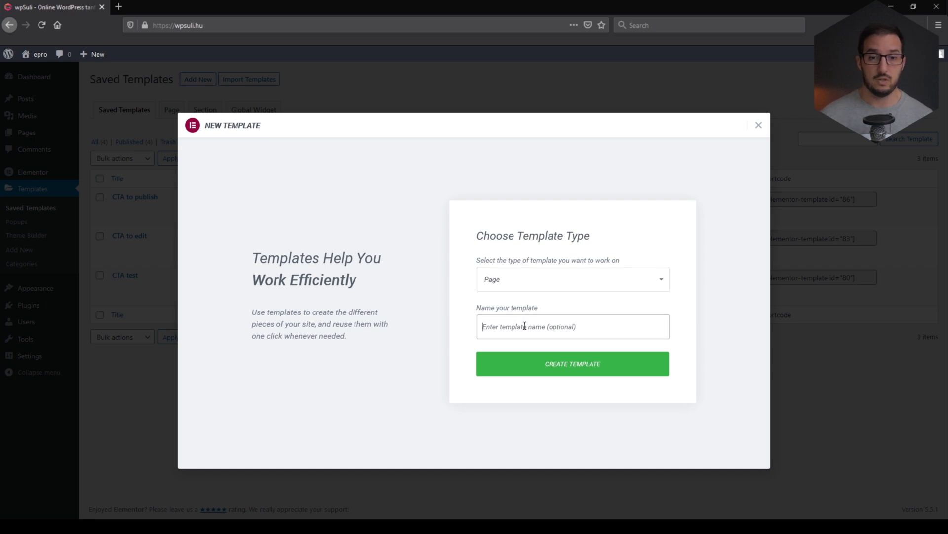
pyautogui.write('Global')
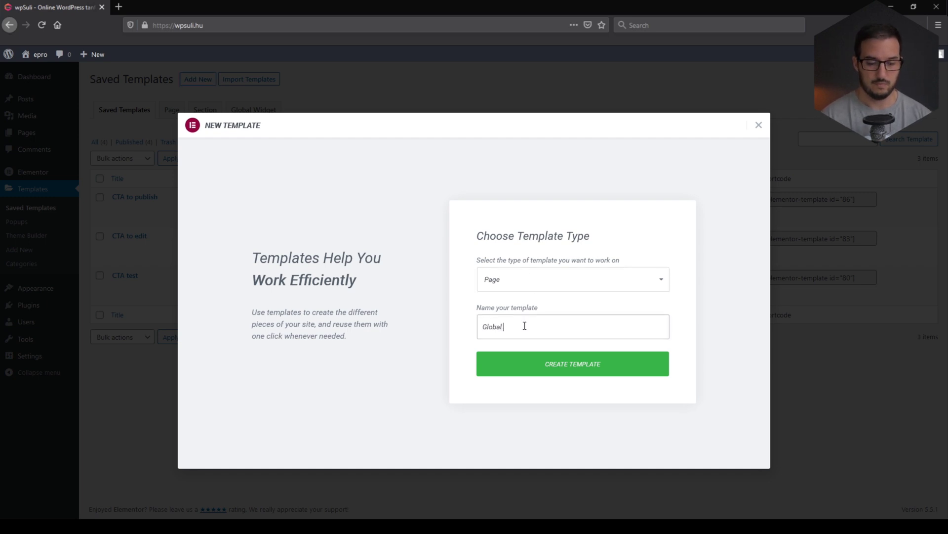
pyautogui.write(' section test')
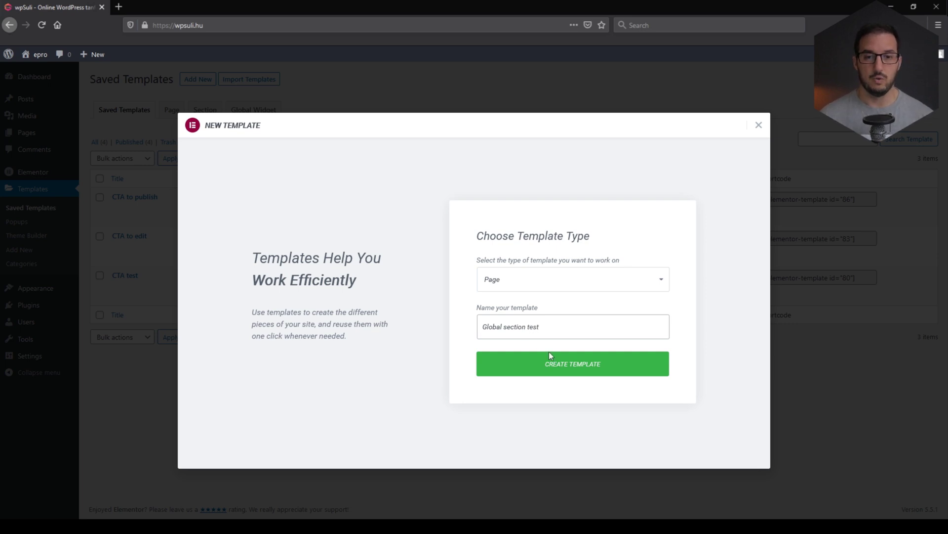
pyautogui.click(557, 364)
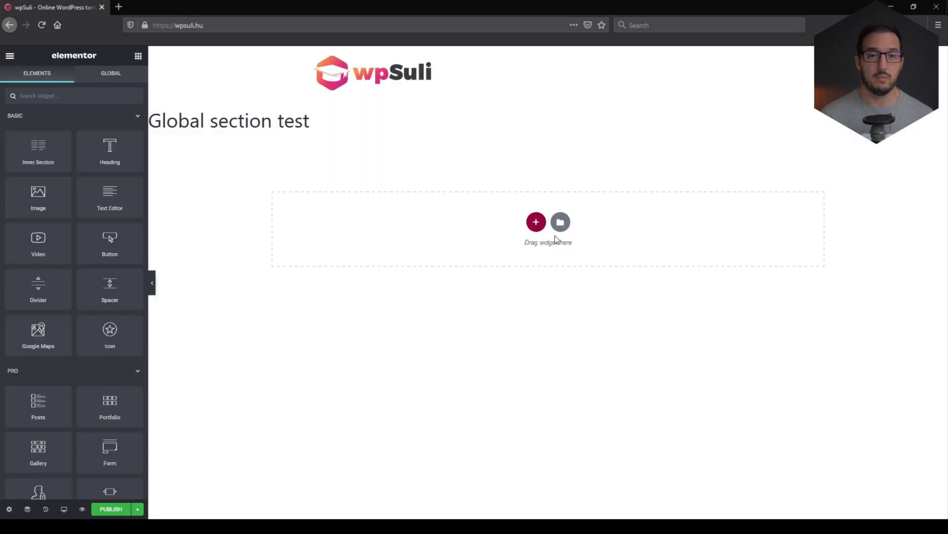
# Insert the Restaurant homepage library template, with hero, sweets and testimonial sections.
pyautogui.click(560, 223)
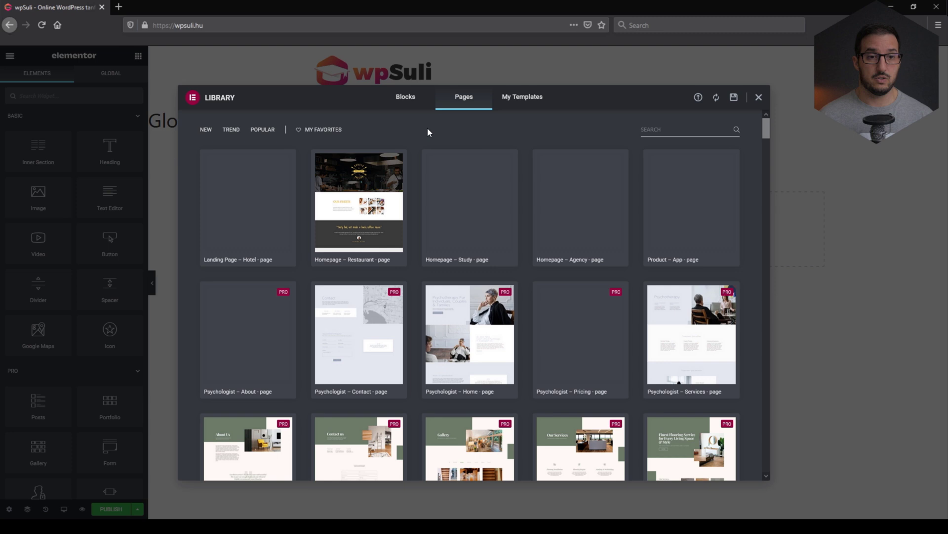
pyautogui.moveTo(336, 265)
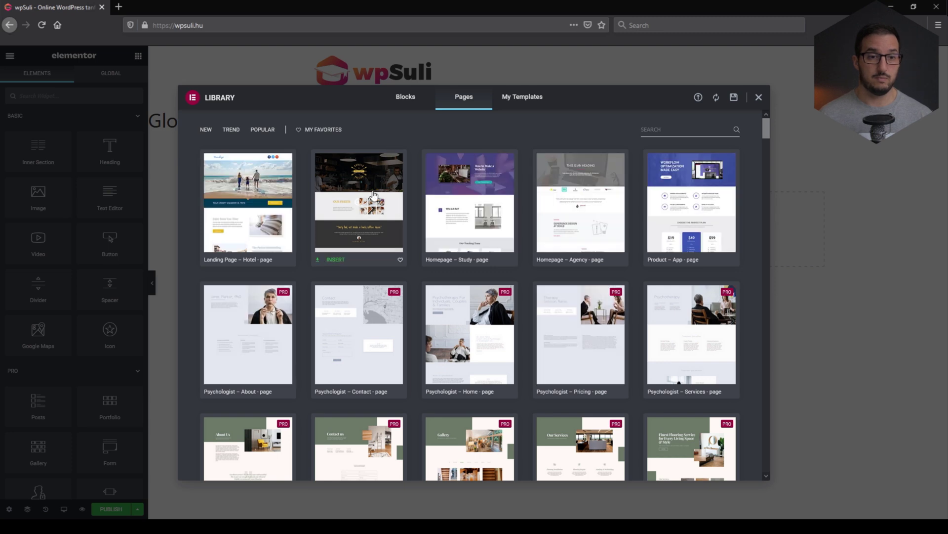
pyautogui.click(336, 261)
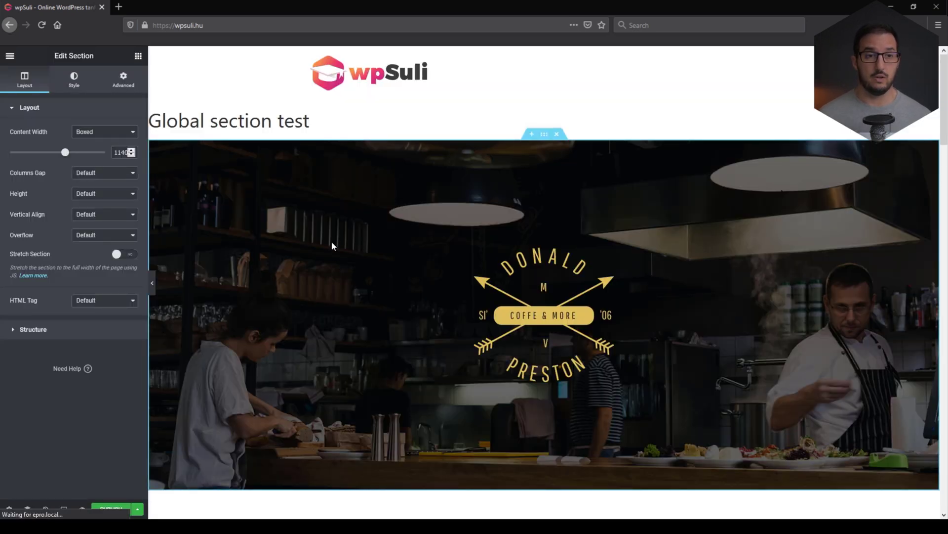
pyautogui.scroll(-5, 331, 233)
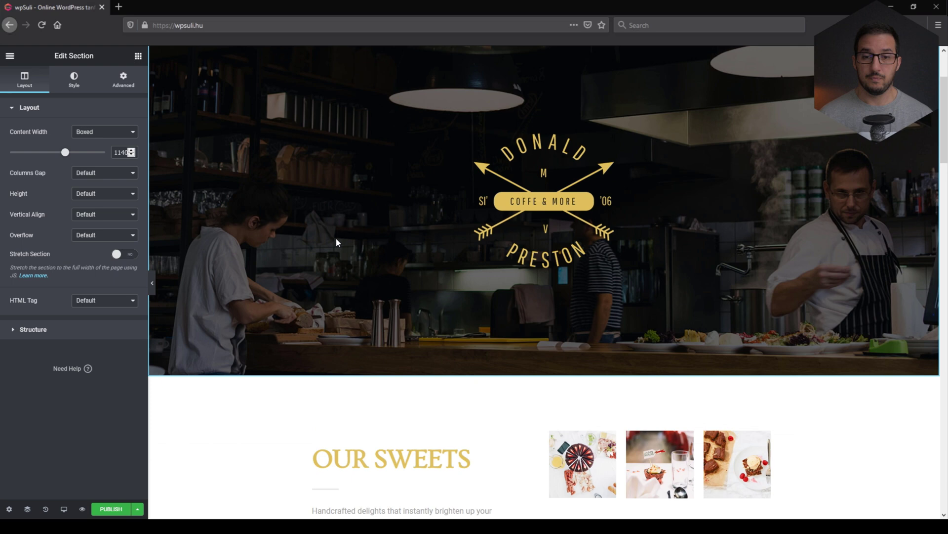
pyautogui.scroll(-14, 338, 242)
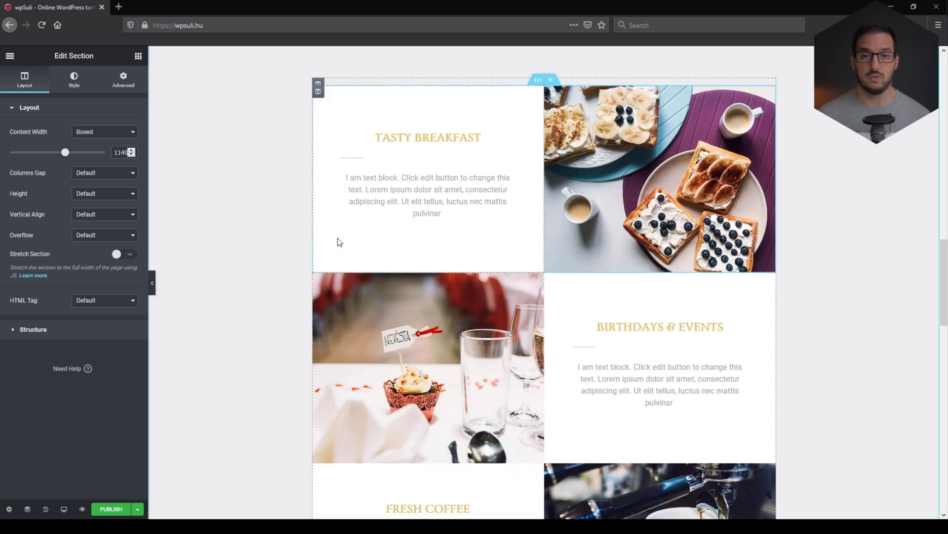
pyautogui.scroll(4, 339, 243)
pyautogui.scroll(4, 338, 242)
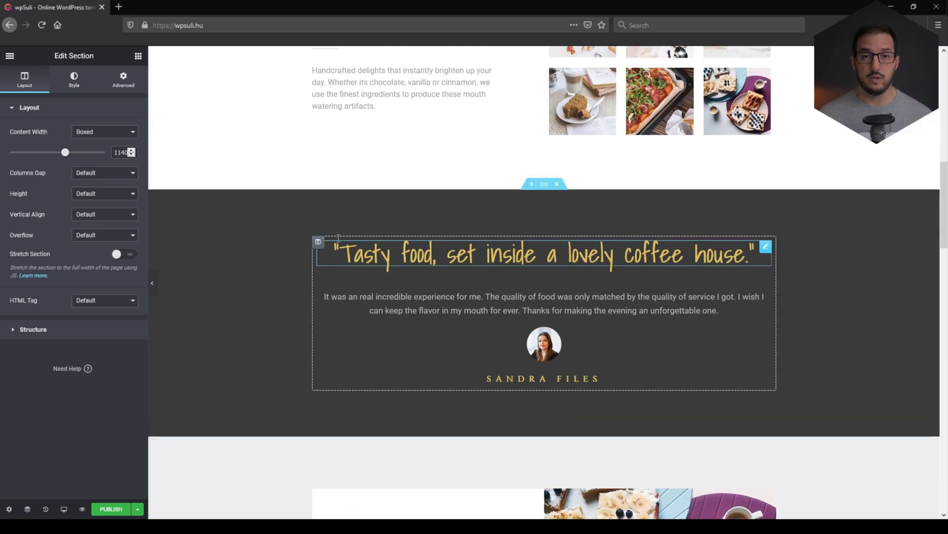
# Add an empty section above the testimonial and insert 'CTA to publish' without its document settings.
pyautogui.click(531, 185)
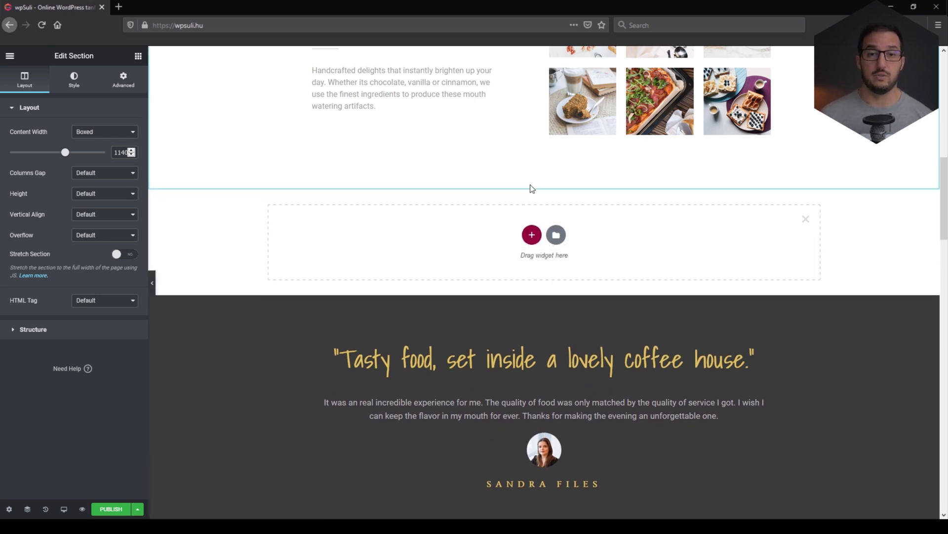
pyautogui.click(556, 235)
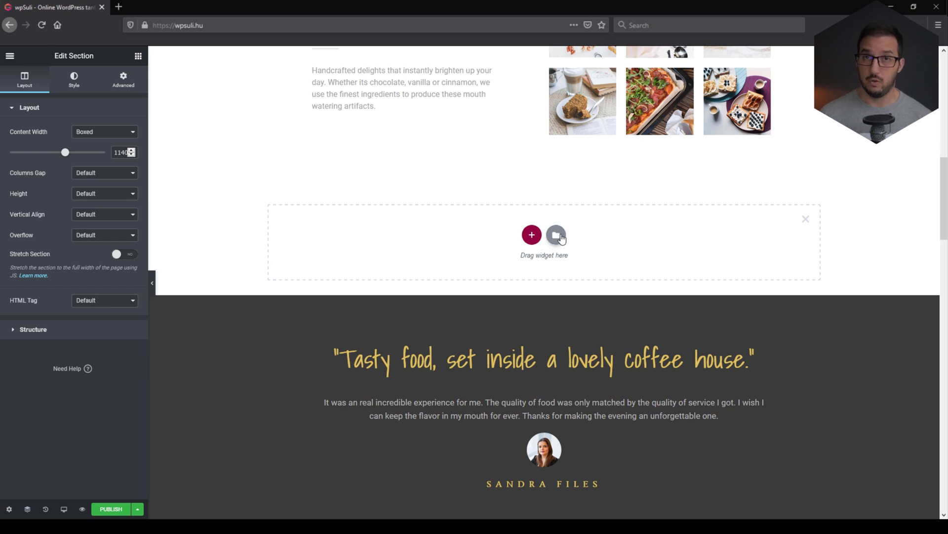
pyautogui.click(518, 103)
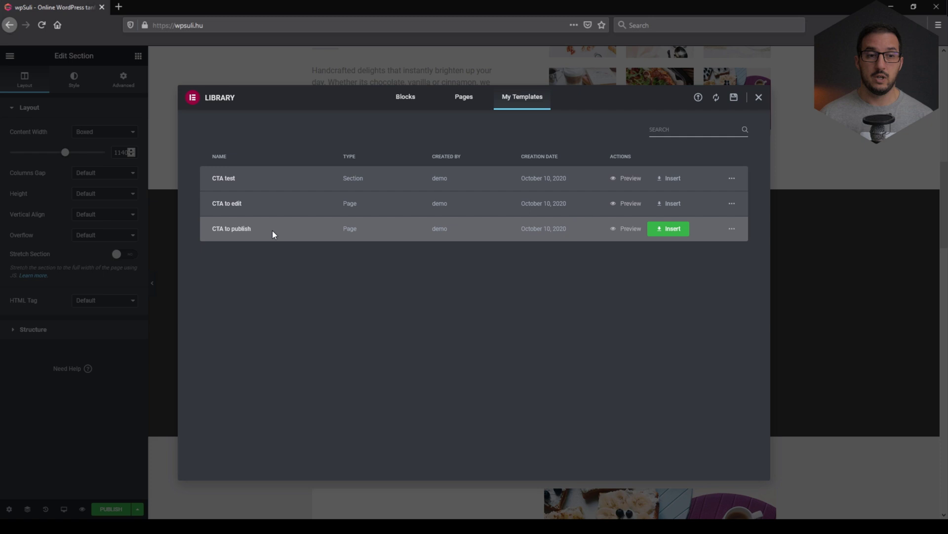
pyautogui.click(661, 235)
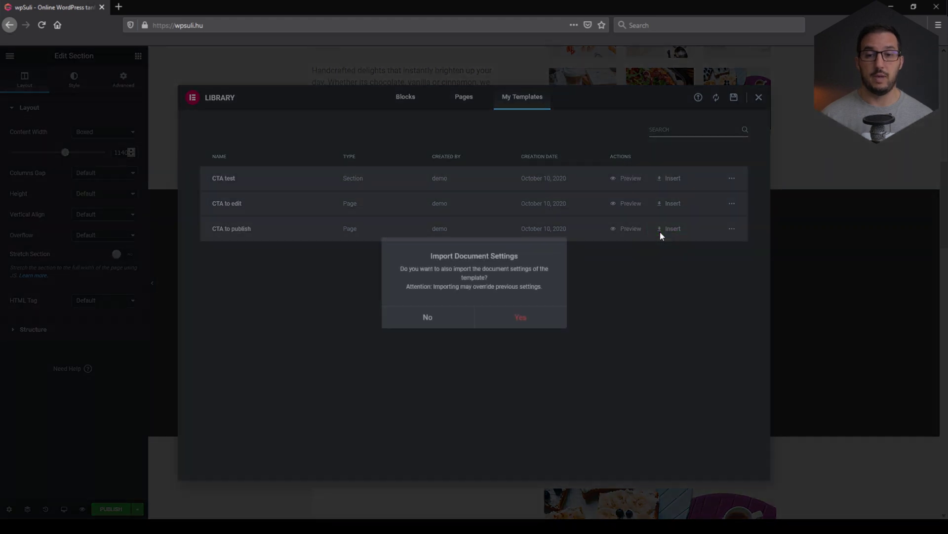
pyautogui.click(444, 318)
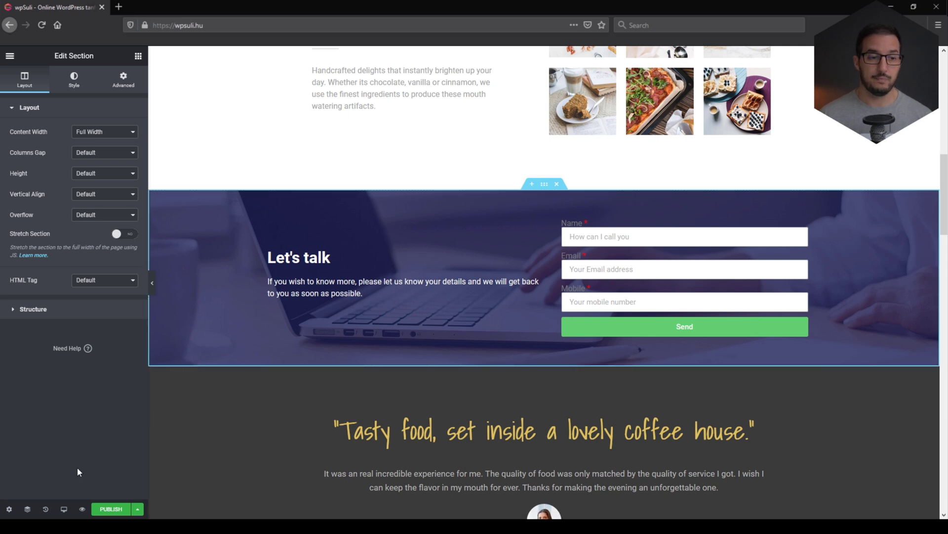
# Publish the Global section test page, view it live, then go to the Dashboard.
pyautogui.click(111, 509)
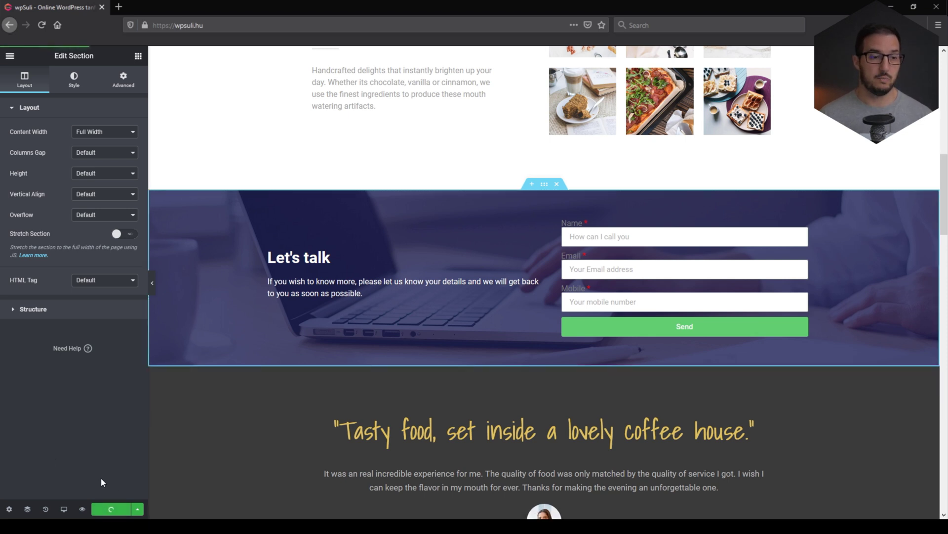
pyautogui.click(101, 483)
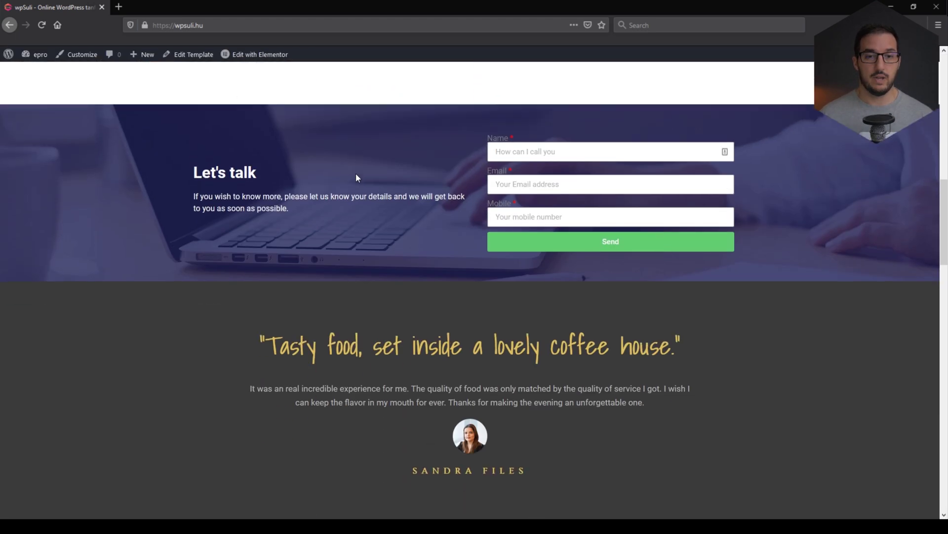
pyautogui.scroll(3, 292, 135)
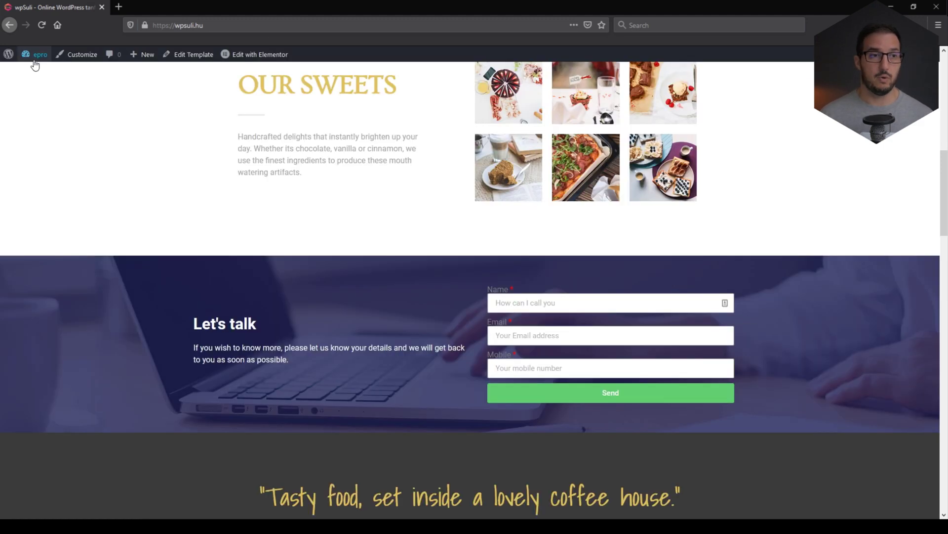
pyautogui.moveTo(35, 55)
pyautogui.click(39, 73)
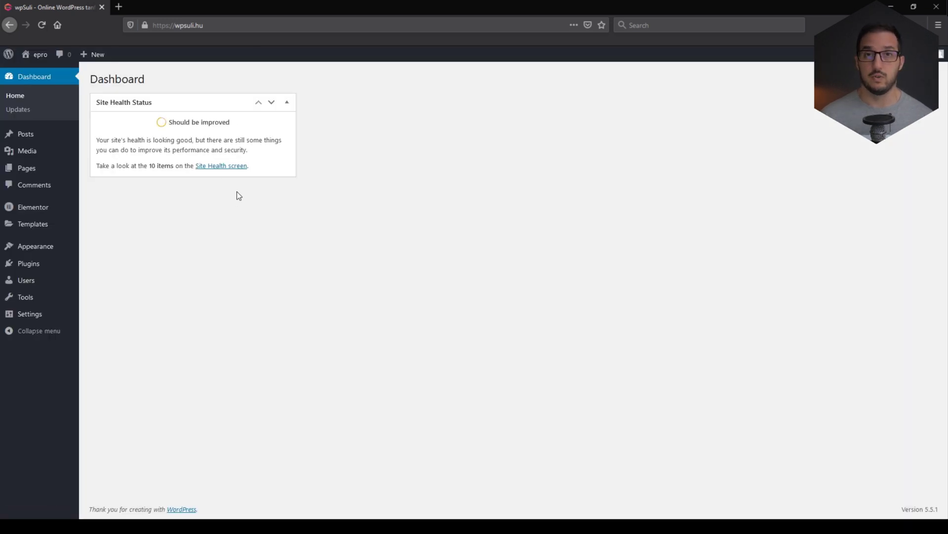
# Show the Saved Templates list and reveal the actions for the 'CTA to edit' row.
pyautogui.moveTo(57, 225)
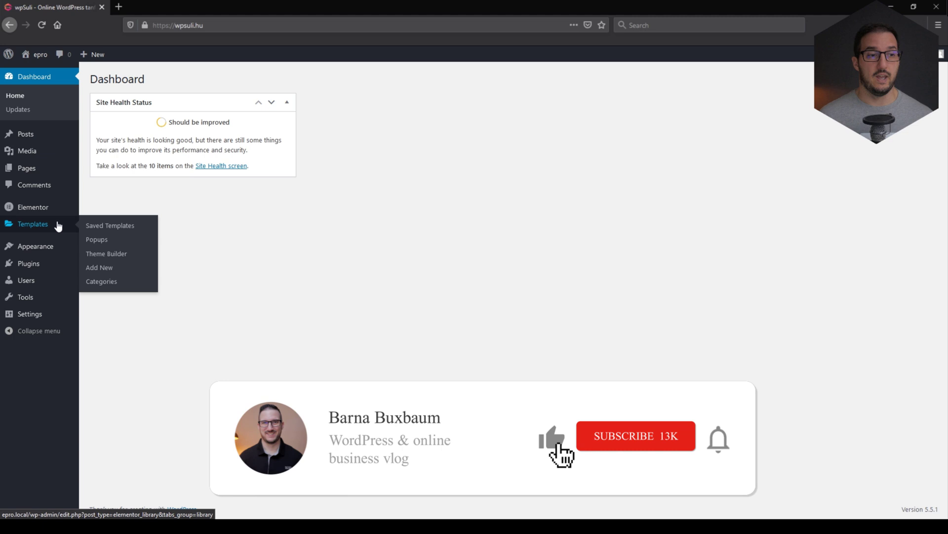
pyautogui.click(110, 227)
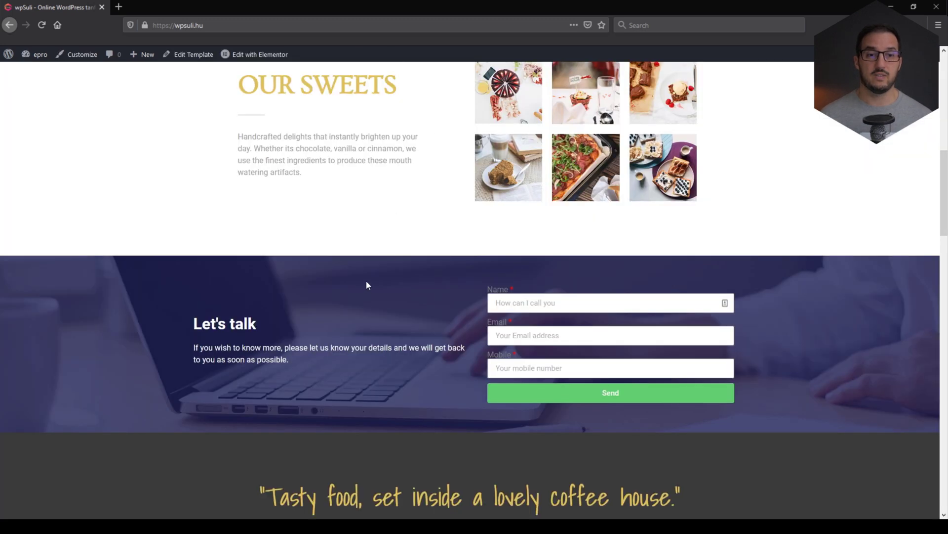
pyautogui.scroll(-1, 364, 282)
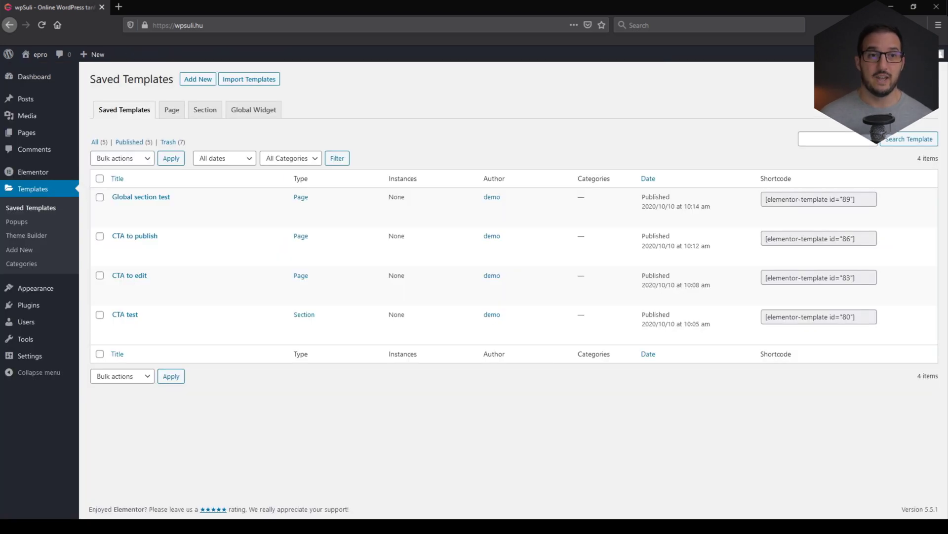
pyautogui.moveTo(167, 287)
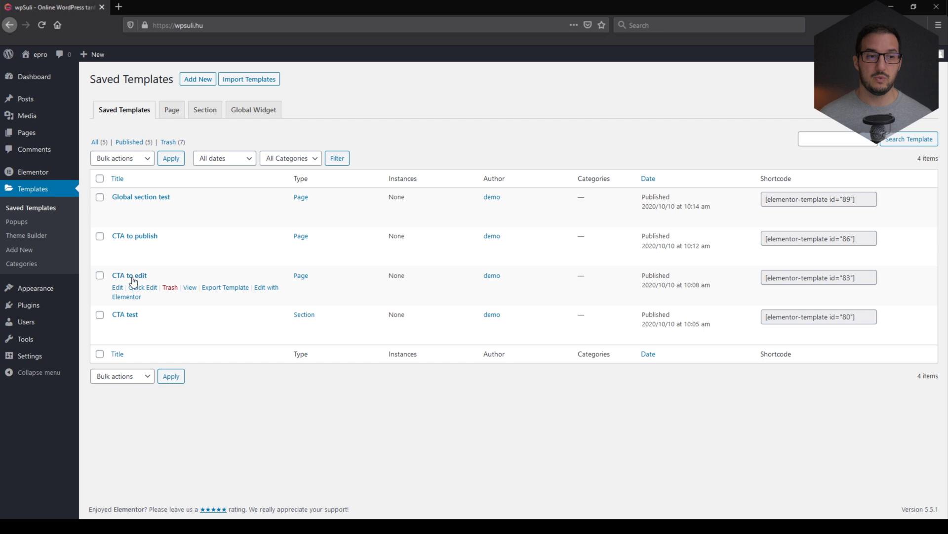
# Open 'CTA to edit' in Elementor and set its section's background overlay to green #19B73F.
pyautogui.click(269, 292)
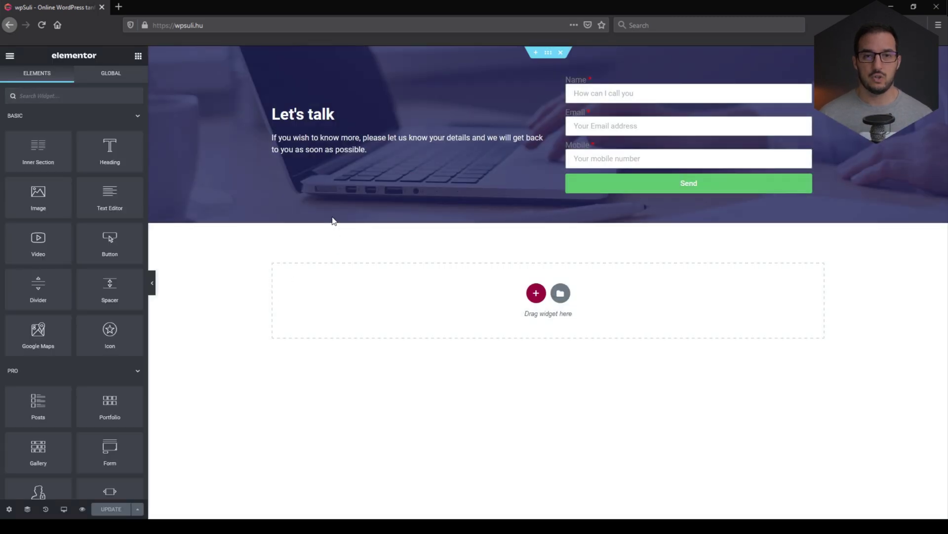
pyautogui.click(553, 56)
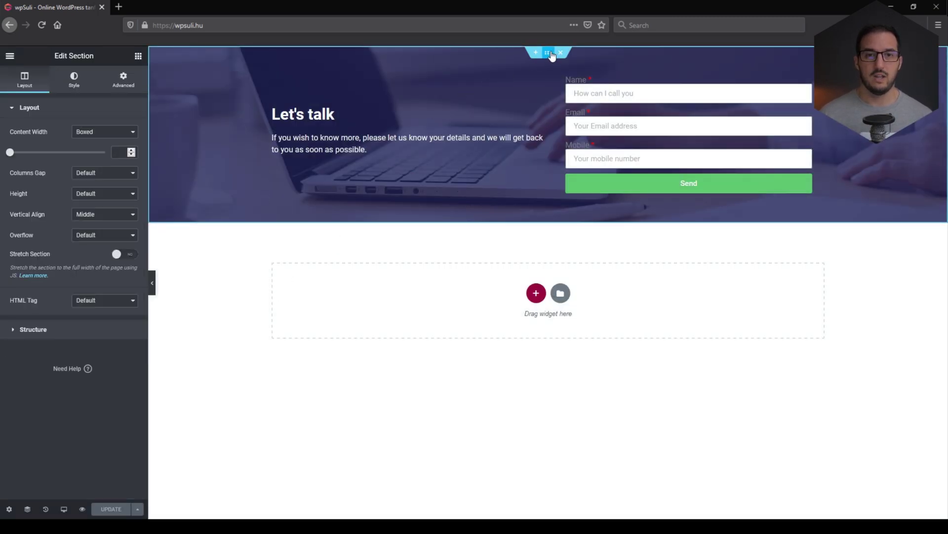
pyautogui.click(70, 84)
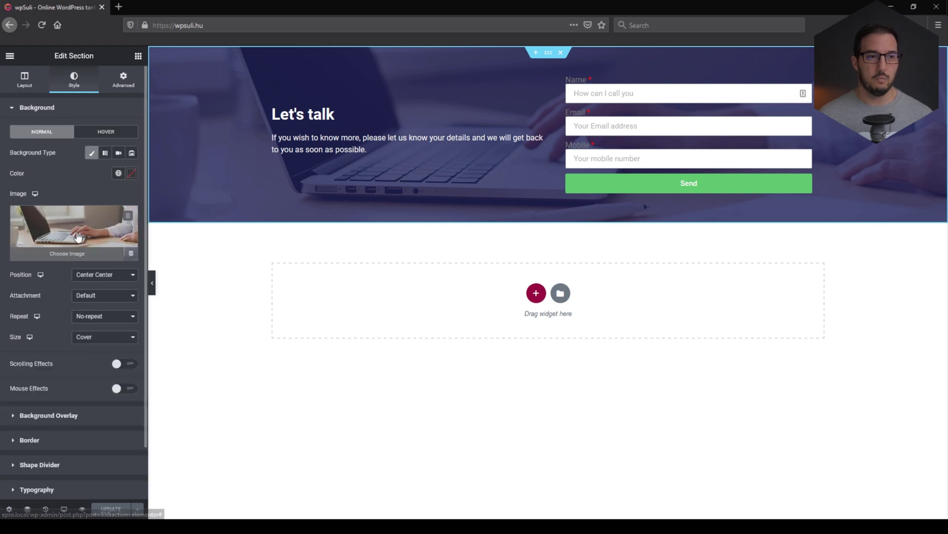
pyautogui.click(48, 416)
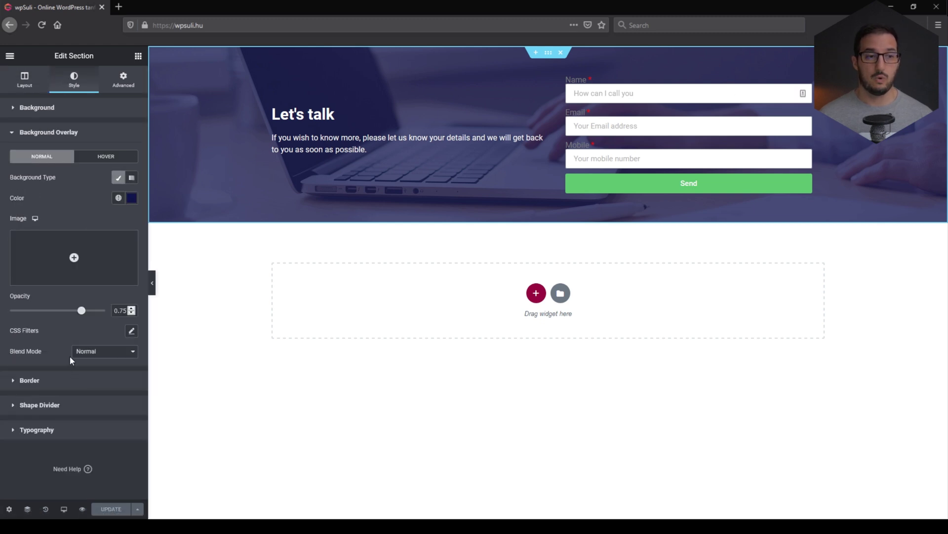
pyautogui.click(131, 198)
pyautogui.click(60, 326)
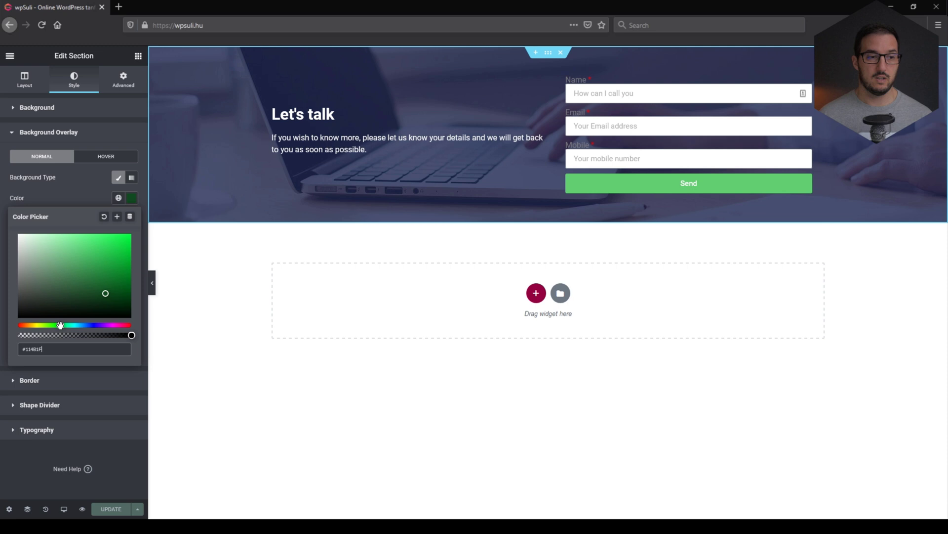
pyautogui.moveTo(105, 293); pyautogui.dragTo(117, 258)
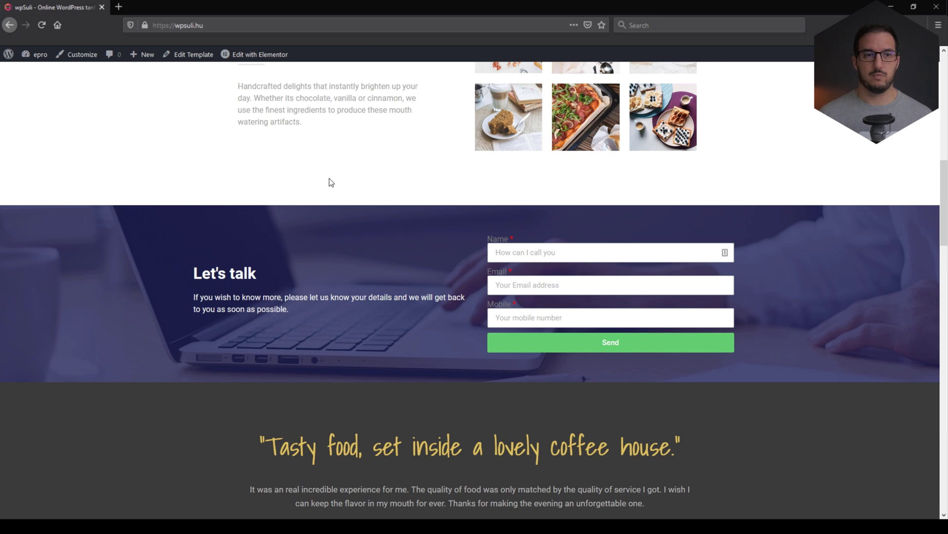
# Update the CTA to edit template and reload the live page to see the green overlay.
pyautogui.press('F5')
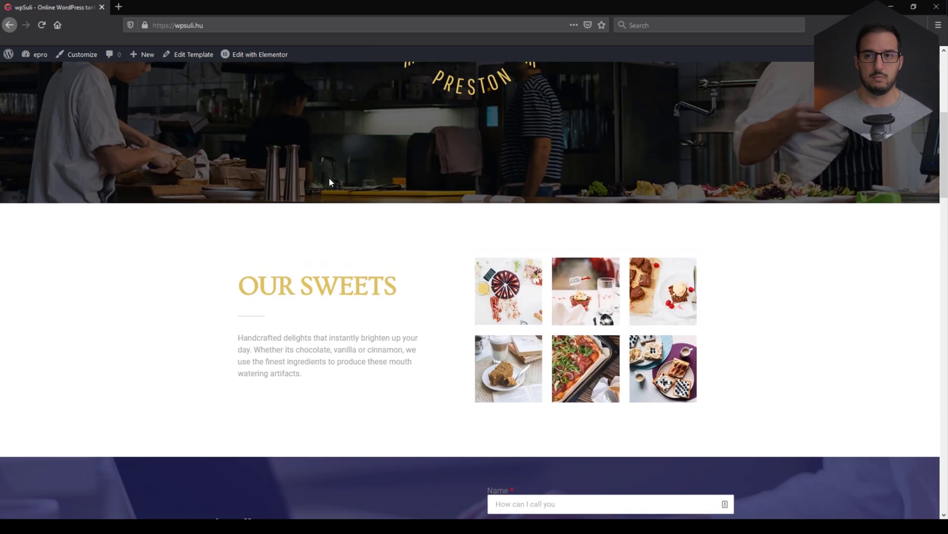
pyautogui.scroll(-7, 329, 177)
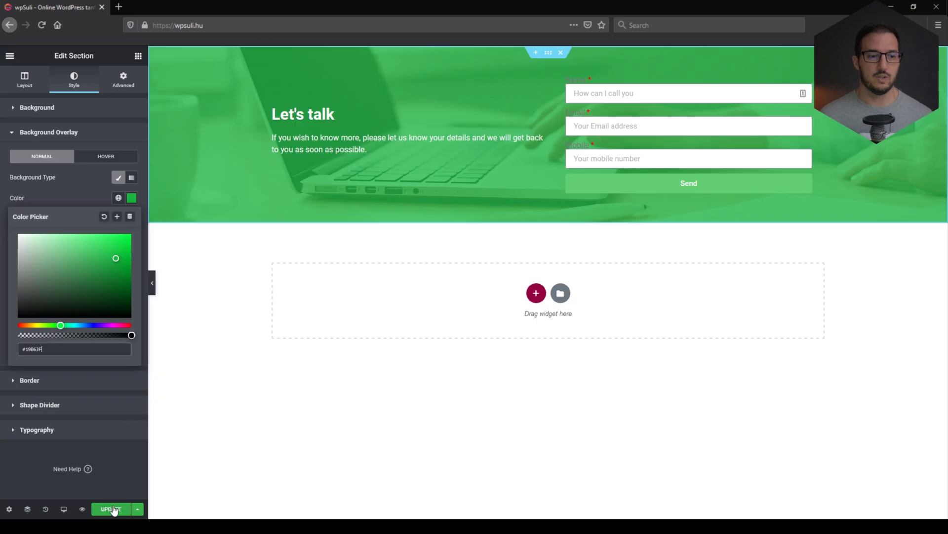
pyautogui.click(111, 508)
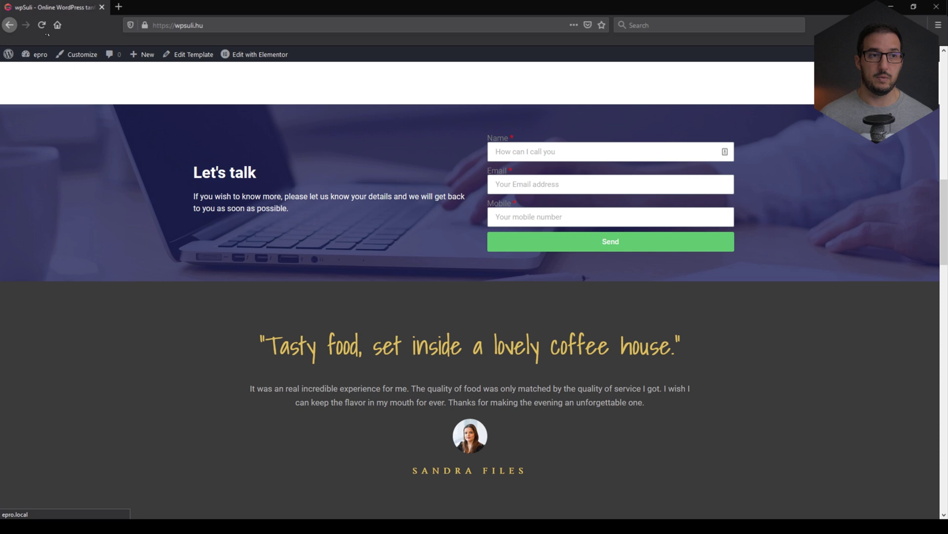
pyautogui.press('F5')
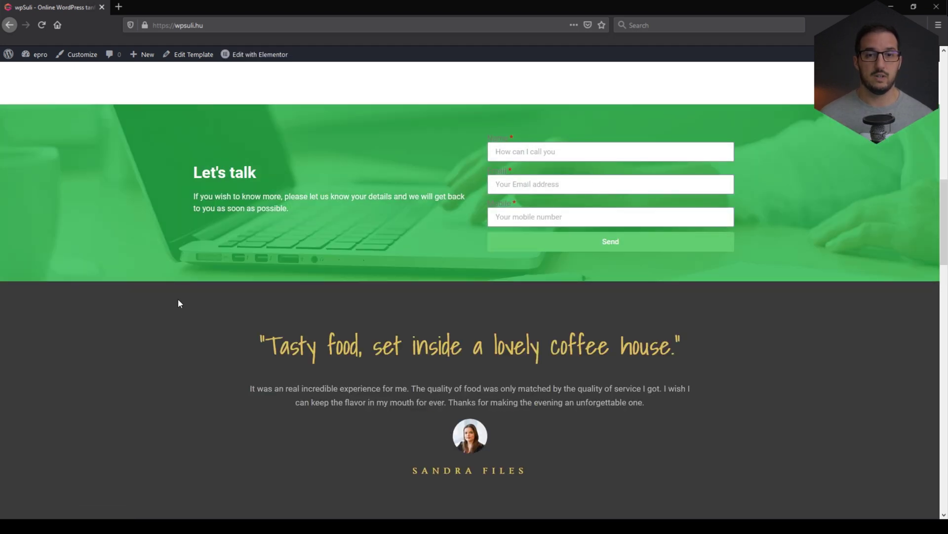